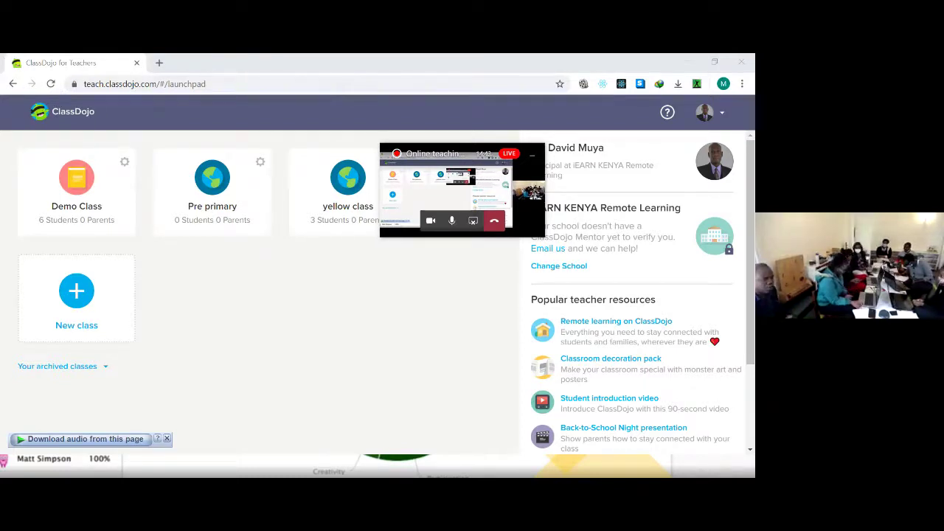
Drag the floating call window off the page so the class cards are unobstructed.
left_click_drag(448, 147, 0, 332)
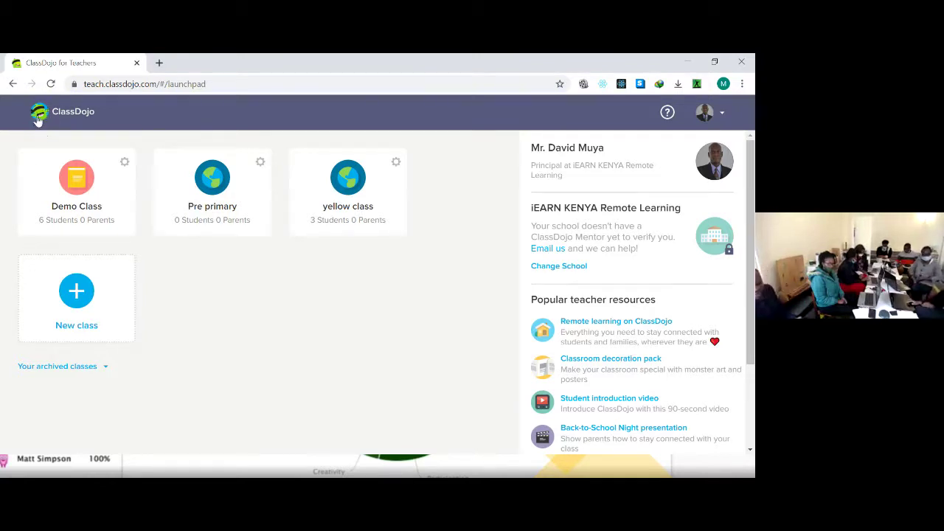
Open the Demo Class classroom and bring up the Add students form.
left_click(78, 174)
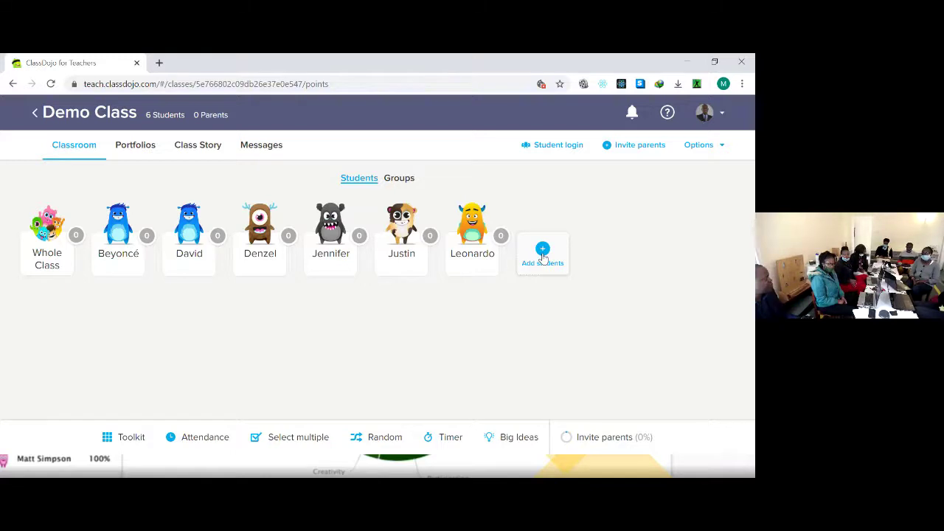
left_click(542, 251)
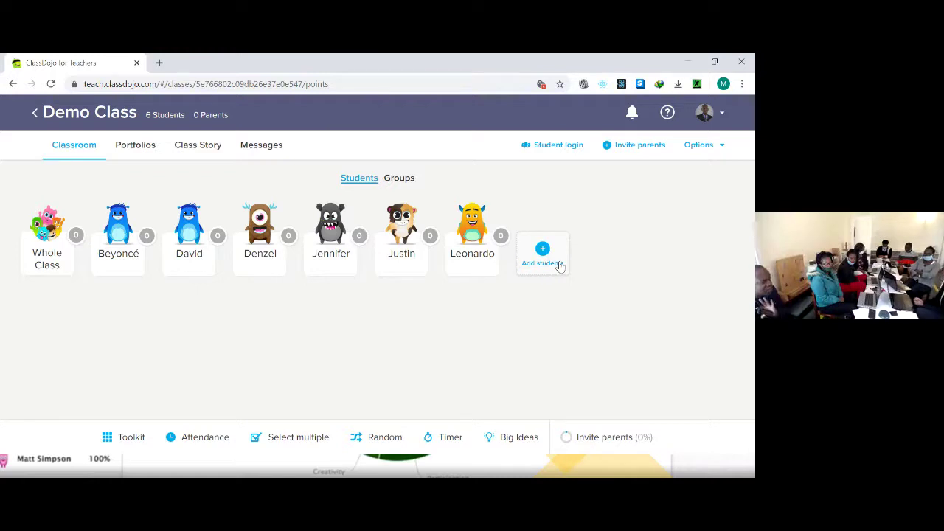
left_click(542, 252)
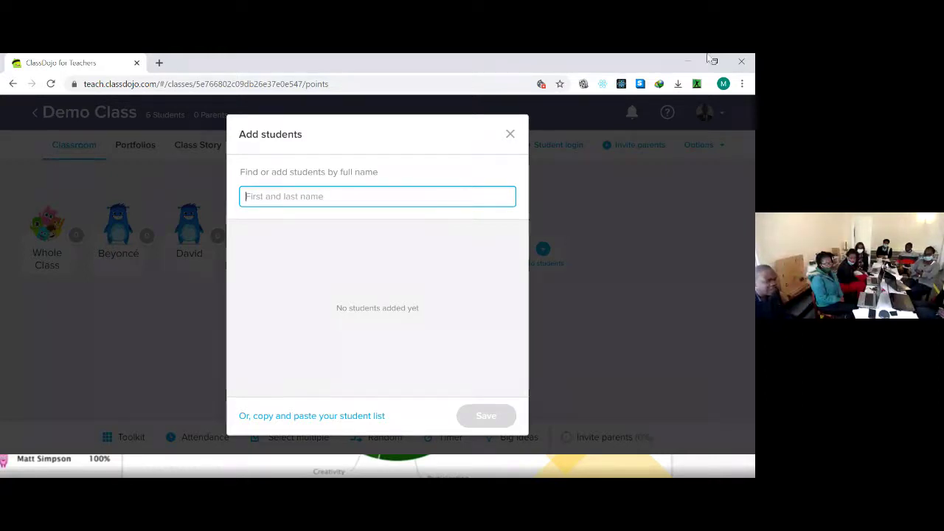
Zoom the page to 175%, then switch to the Copy/Paste student list option.
left_click(742, 84)
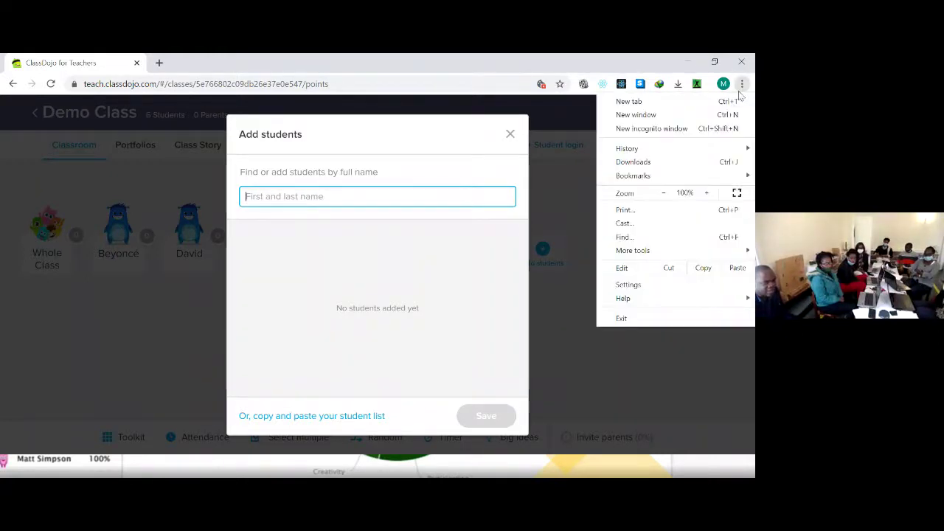
left_click(708, 193)
left_click(708, 193)
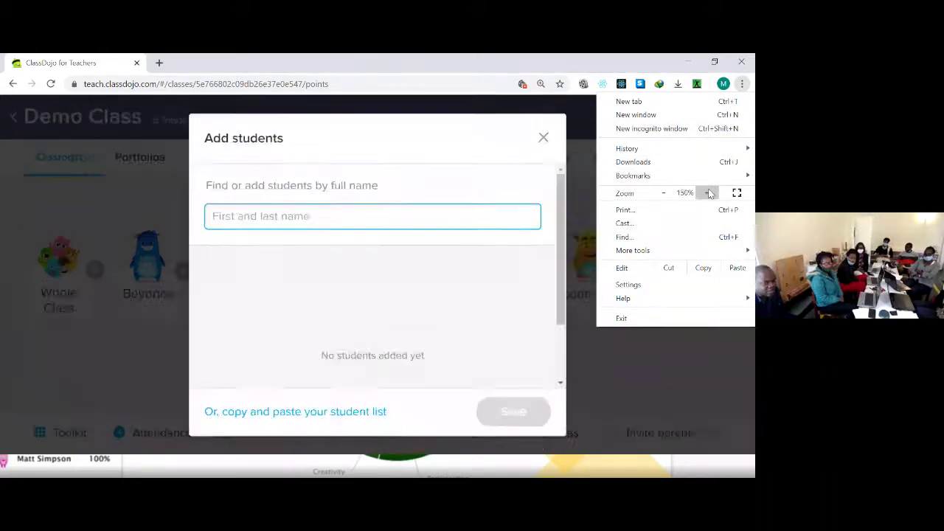
left_click(708, 194)
left_click(708, 193)
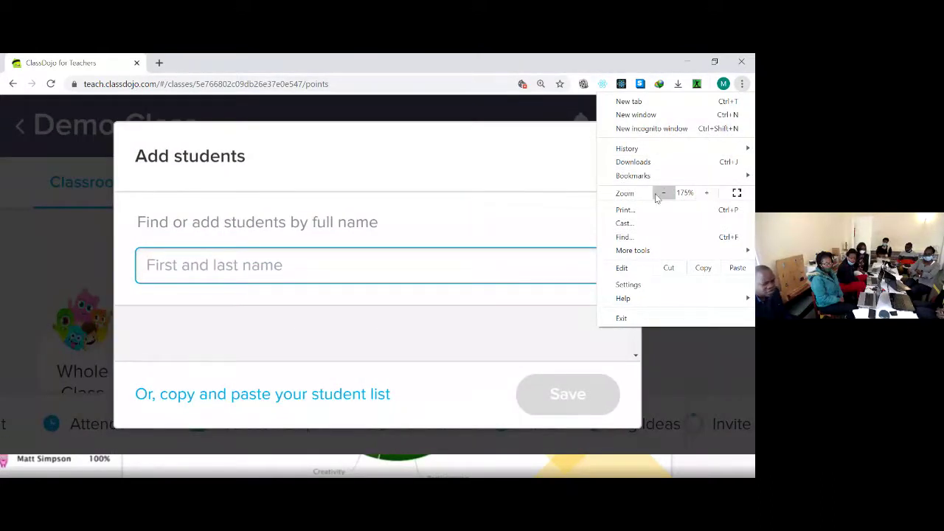
left_click(412, 258)
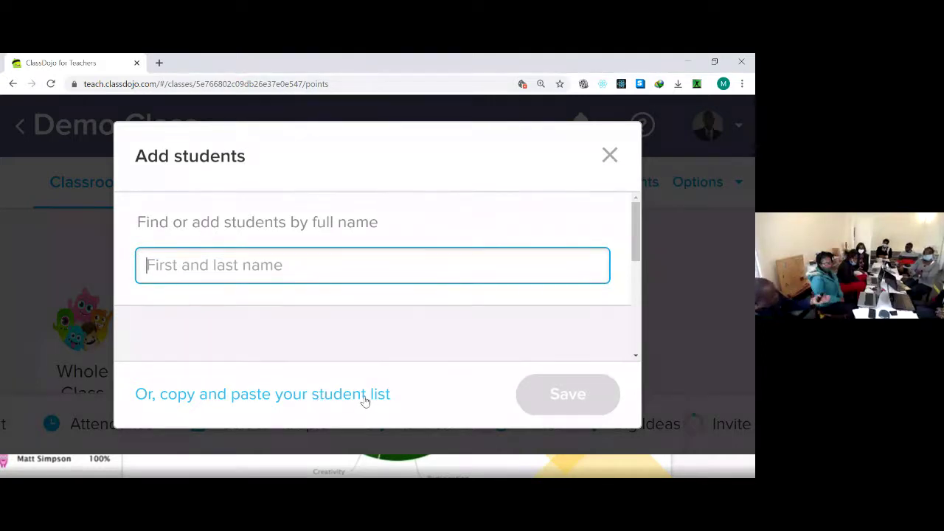
left_click(301, 396)
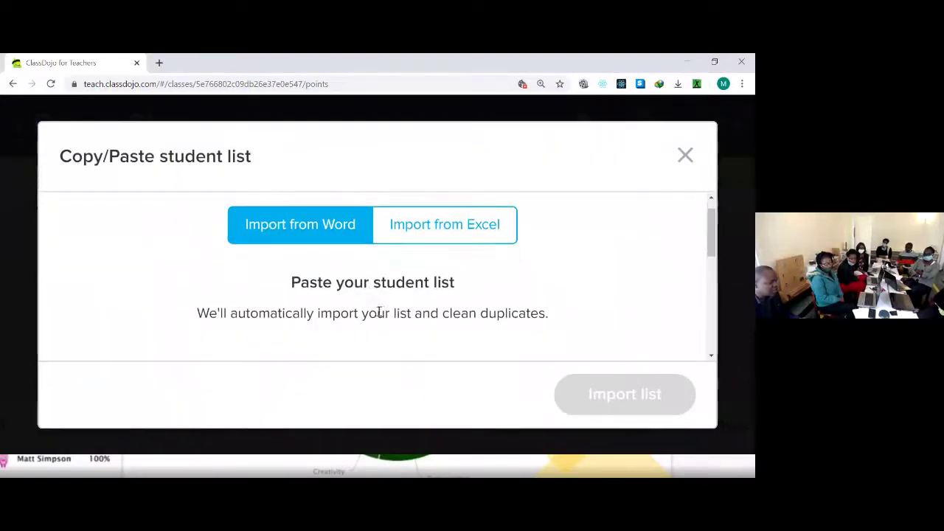
scroll(379, 312, "down", 4)
scroll(287, 313, "up", 1)
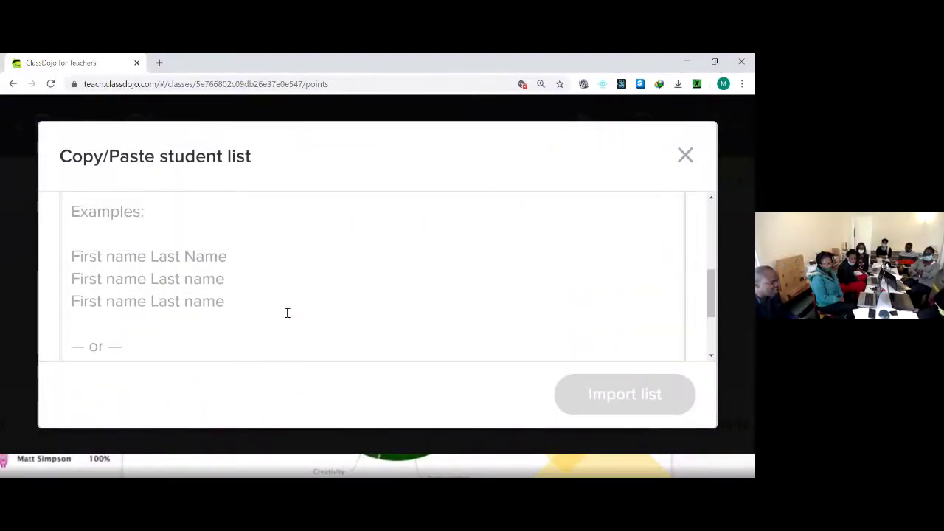
scroll(287, 312, "up", 3)
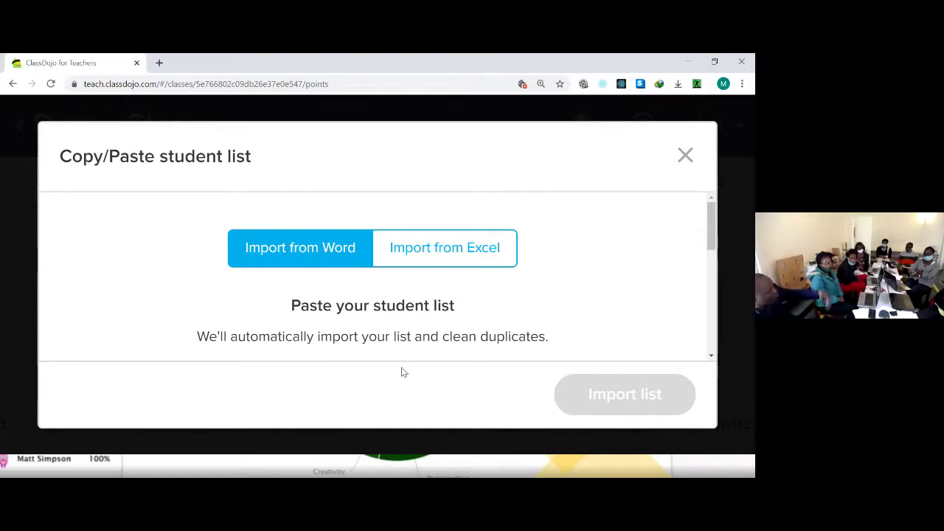
scroll(327, 333, "down", 2)
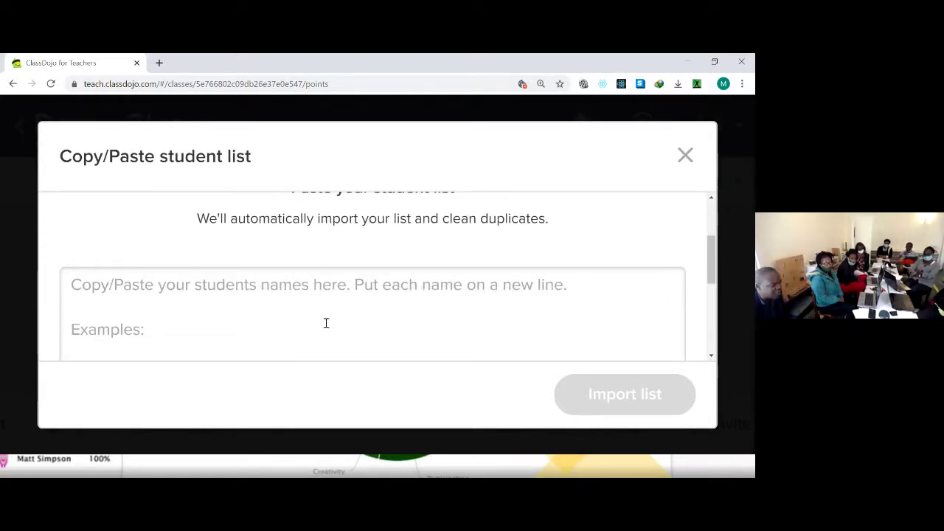
scroll(305, 286, "down", 2)
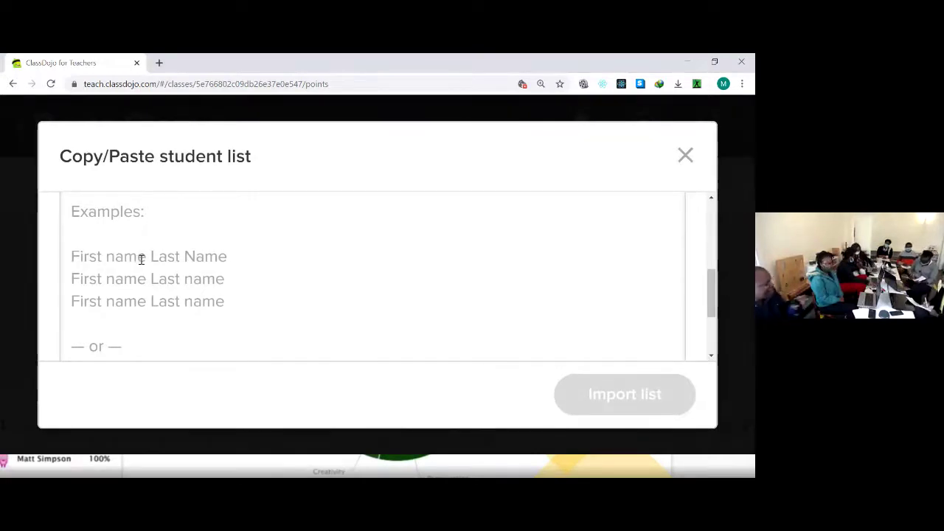
scroll(193, 304, "up", 1)
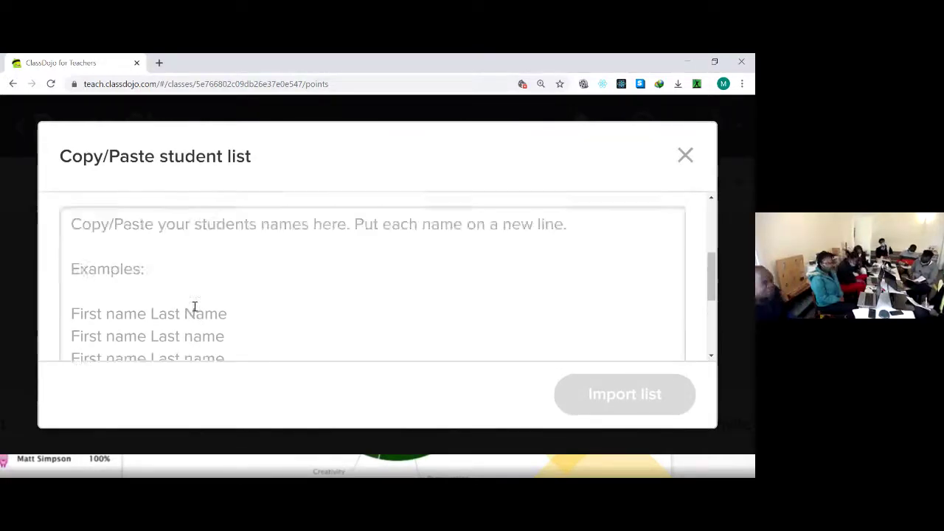
scroll(194, 302, "up", 3)
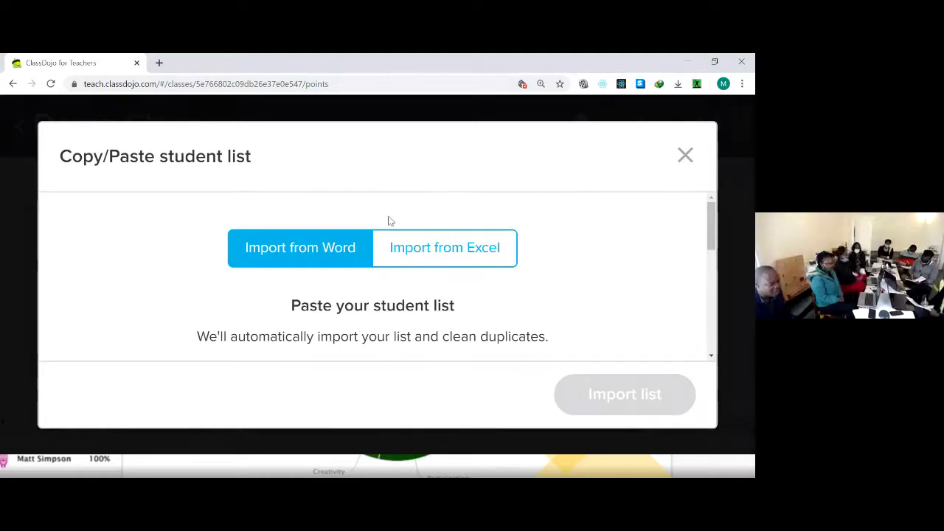
left_click(685, 155)
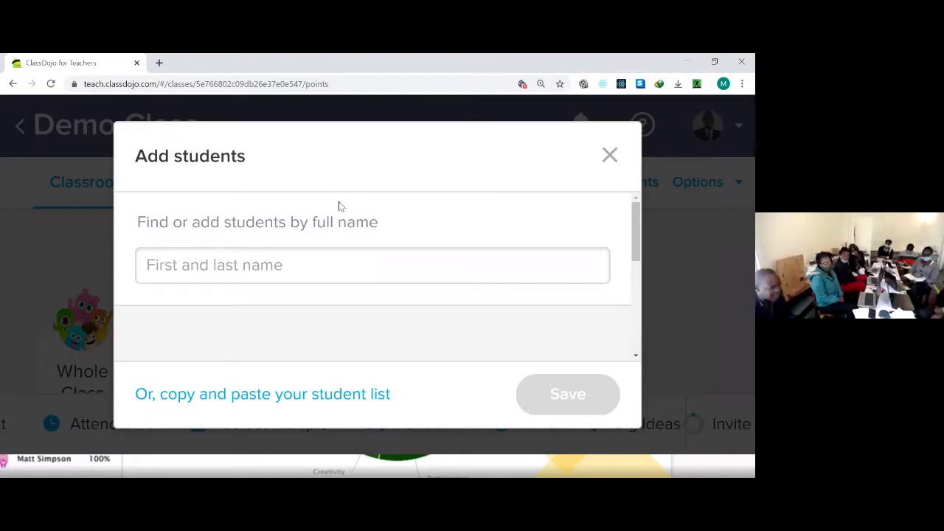
Enter one student's full name and add it to the list, reading '1 student', unsaved.
left_click(357, 284)
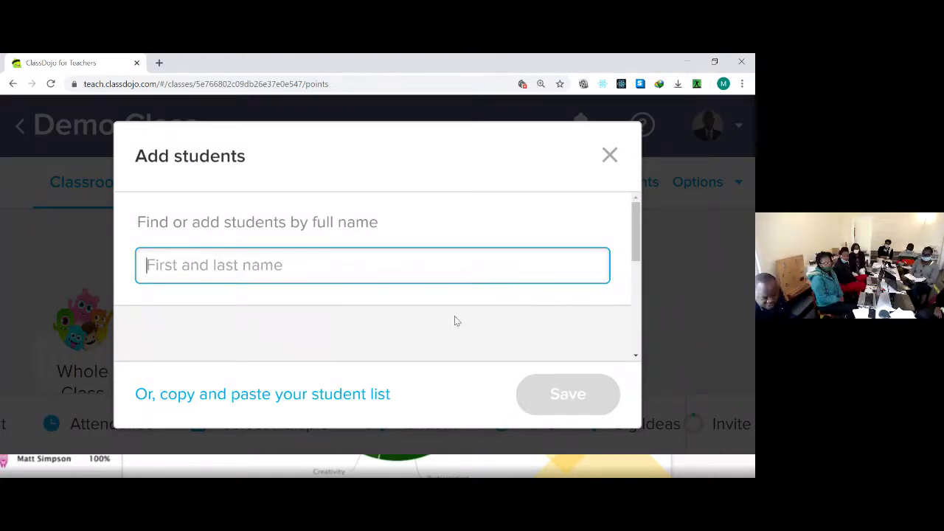
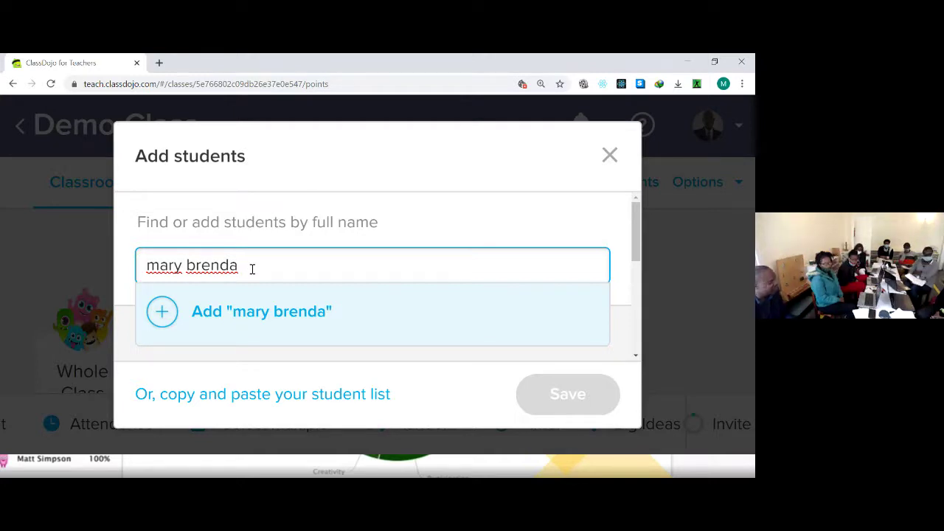
left_click(244, 315)
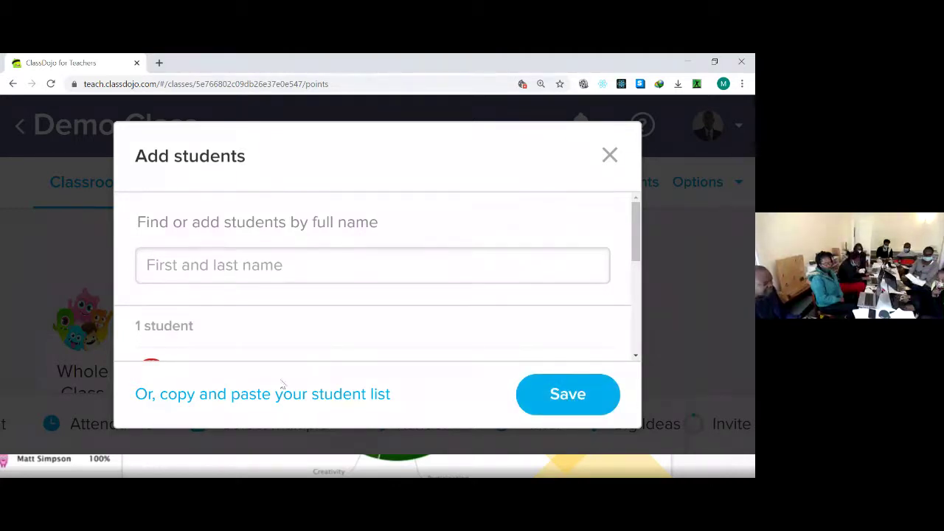
Review the added student, then close the Add students dialog without saving.
scroll(198, 339, "down", 1)
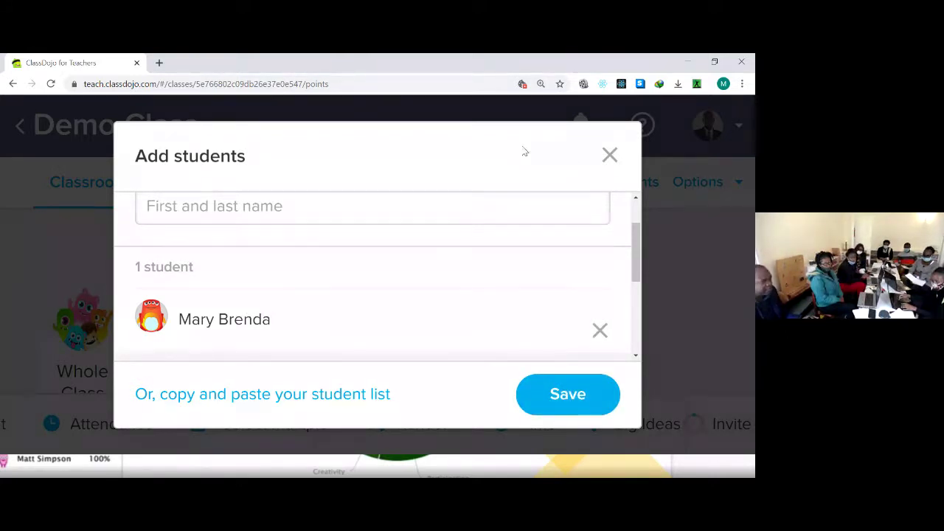
left_click(609, 157)
scroll(438, 282, "up", 3)
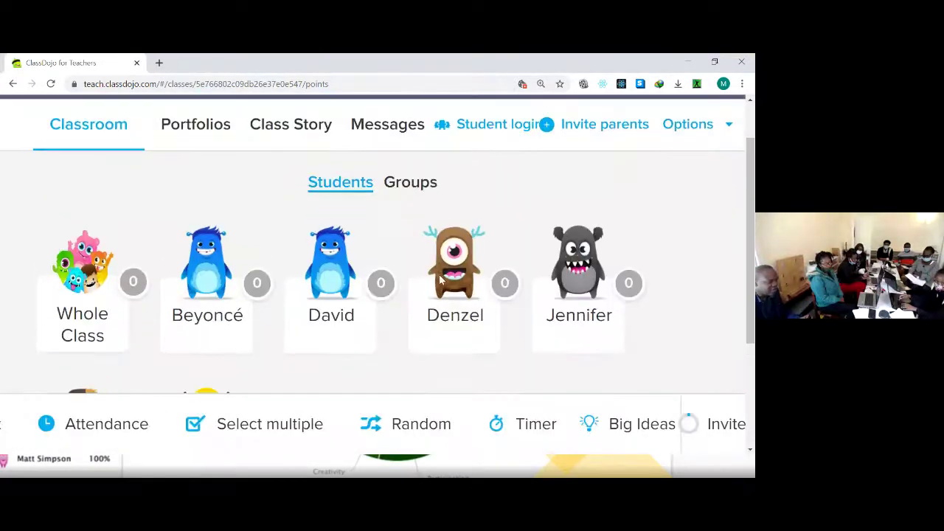
scroll(438, 280, "down", 1)
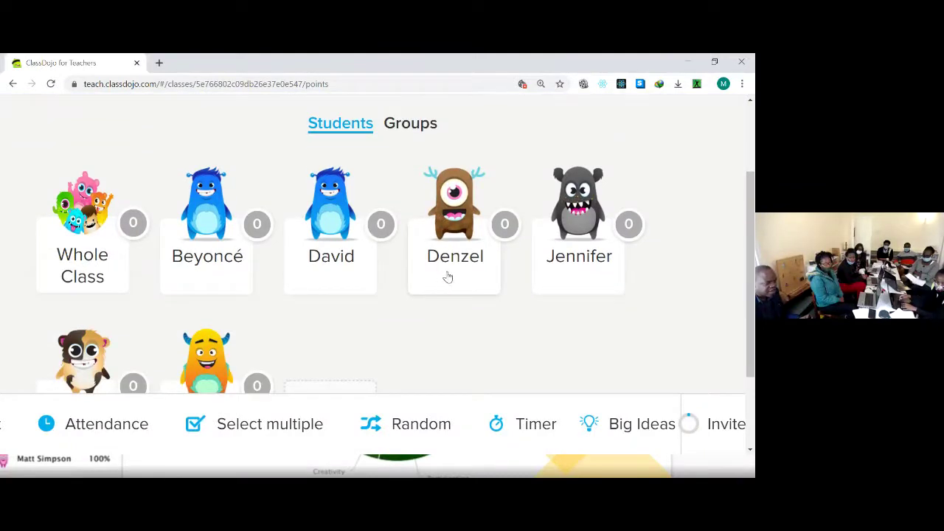
scroll(448, 277, "down", 2)
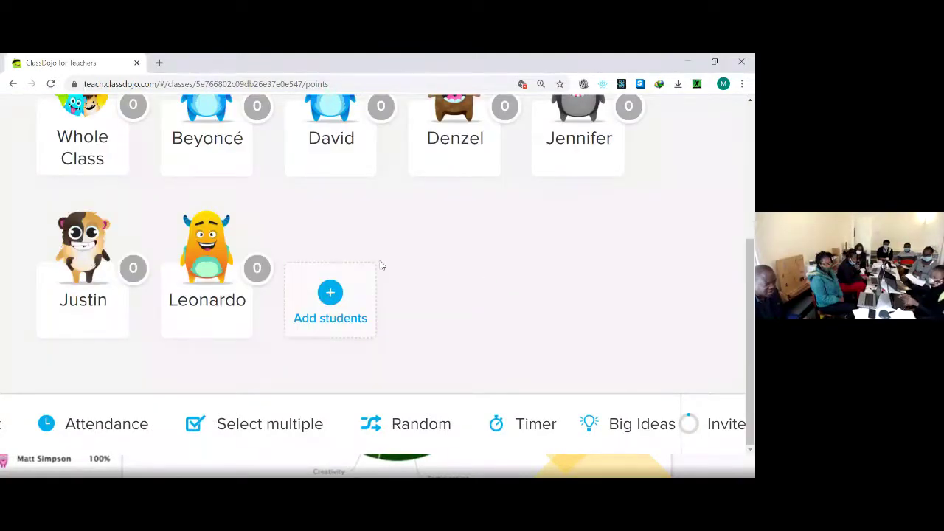
scroll(380, 264, "up", 4)
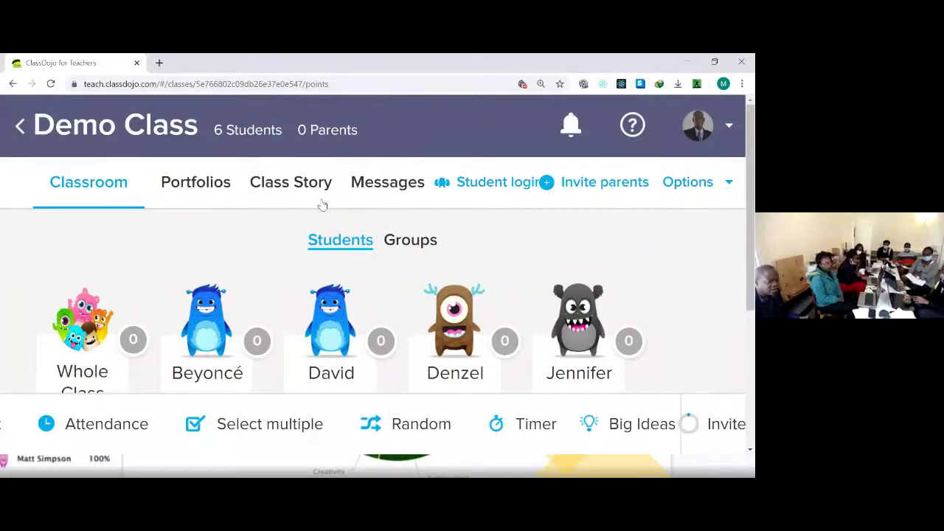
scroll(380, 269, "down", 3)
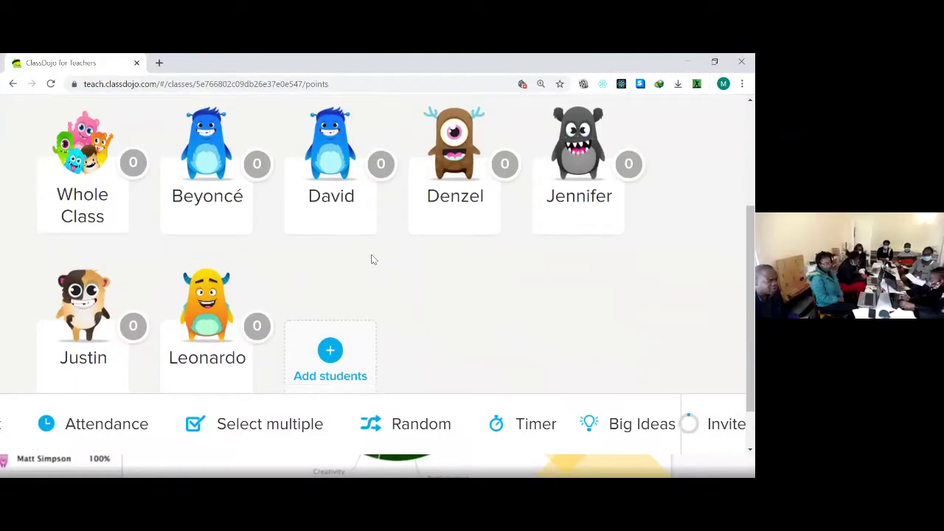
scroll(413, 238, "down", 1)
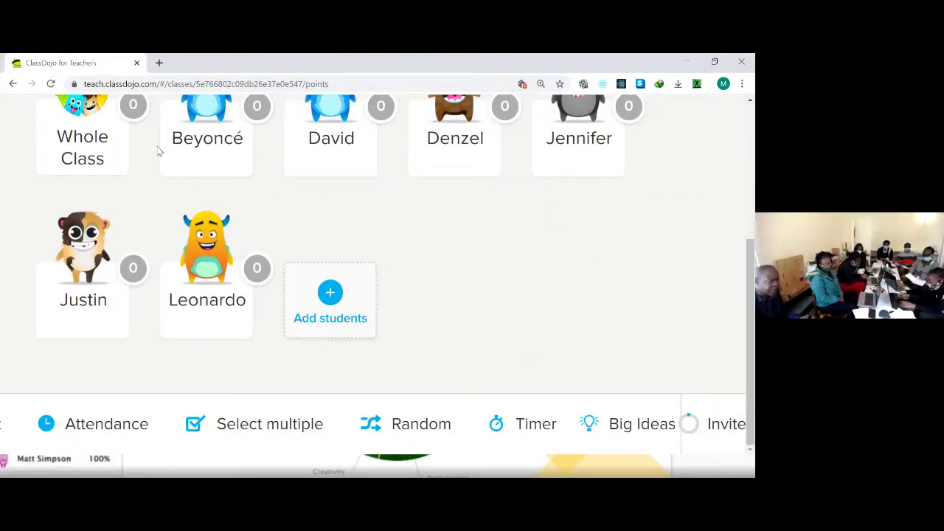
Add a student by full name and save, giving Demo Class seven student cards.
left_click(330, 293)
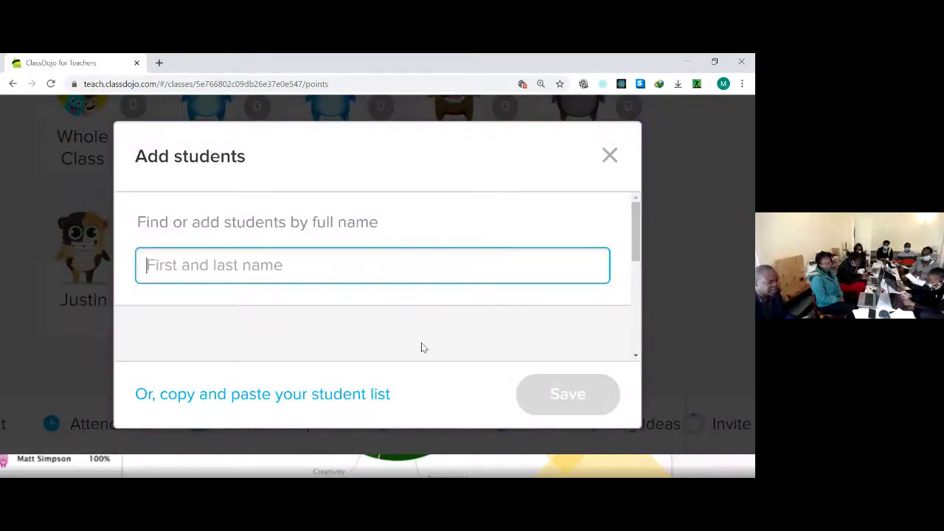
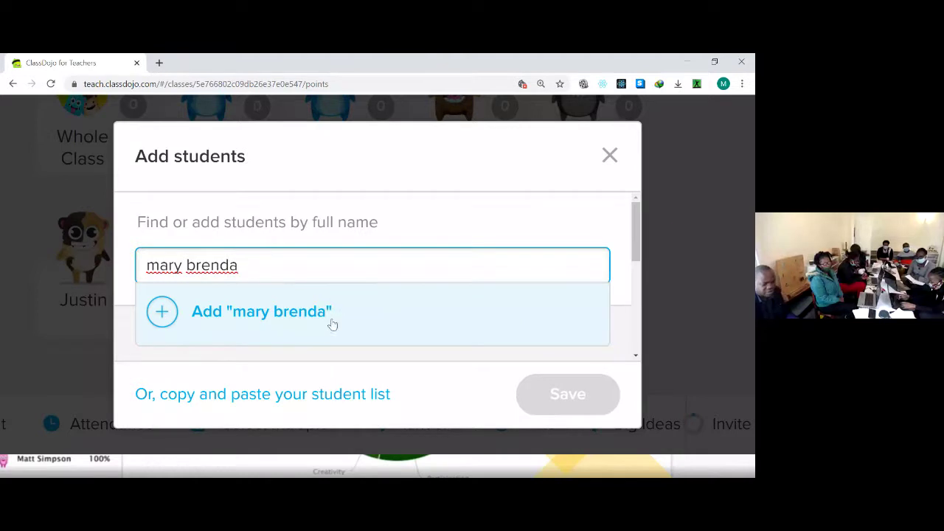
scroll(348, 344, "down", 5)
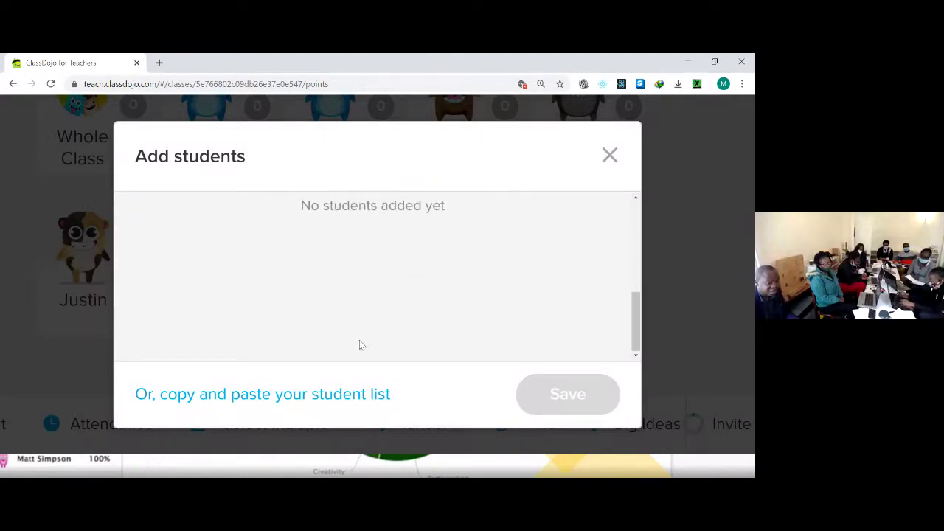
scroll(359, 344, "up", 5)
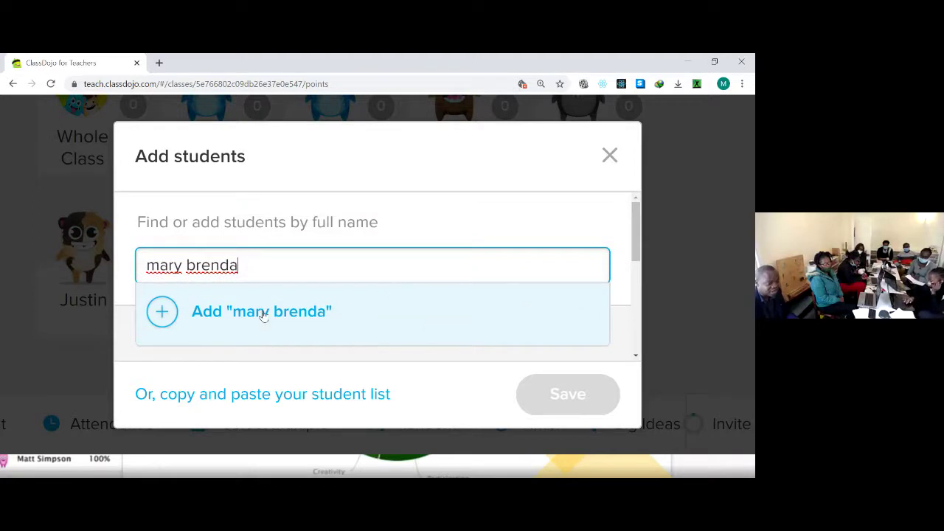
left_click(263, 313)
scroll(362, 354, "down", 1)
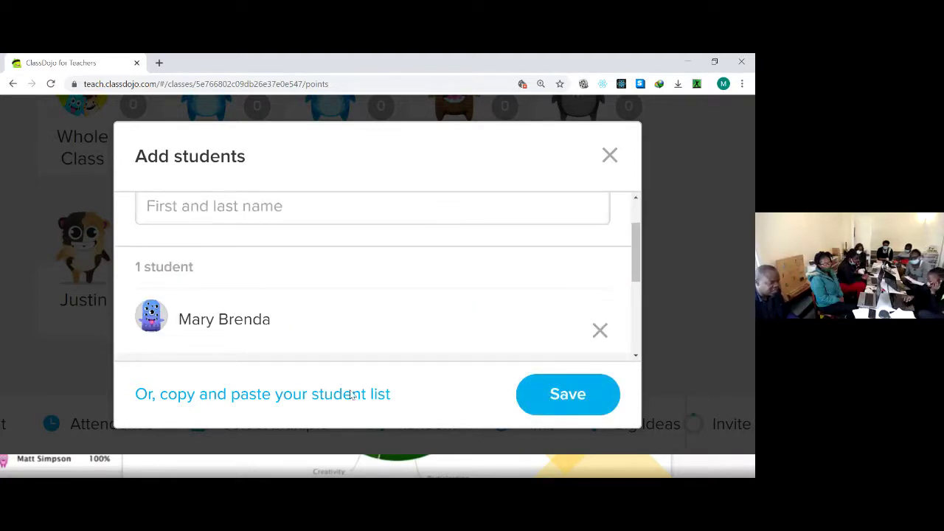
left_click(525, 390)
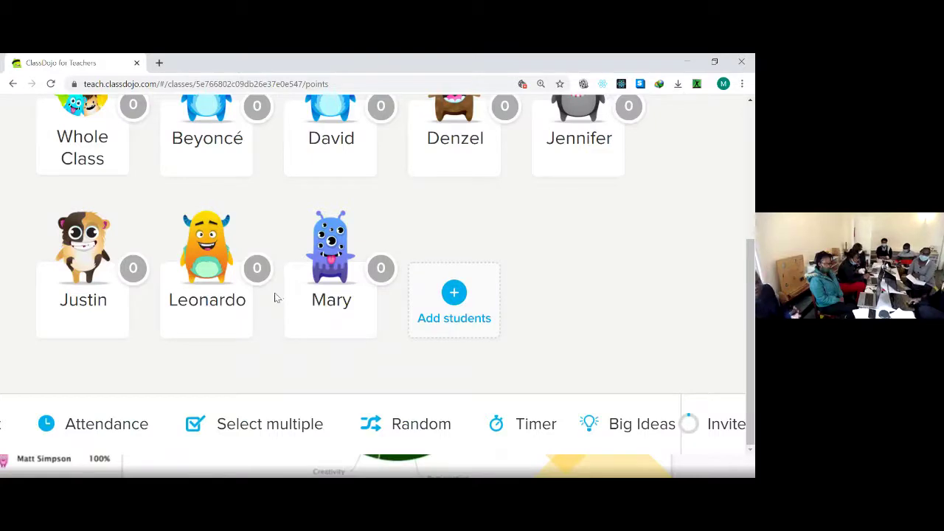
scroll(276, 298, "up", 3)
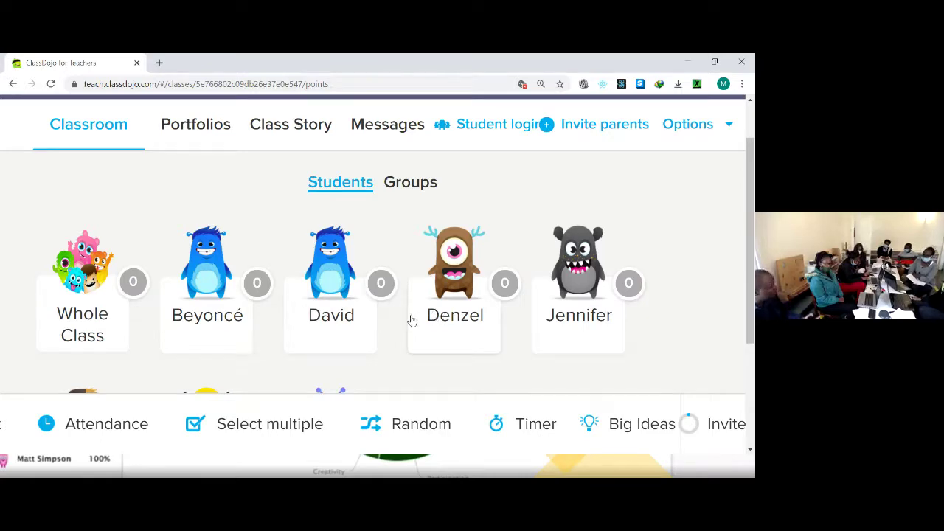
scroll(411, 303, "down", 2)
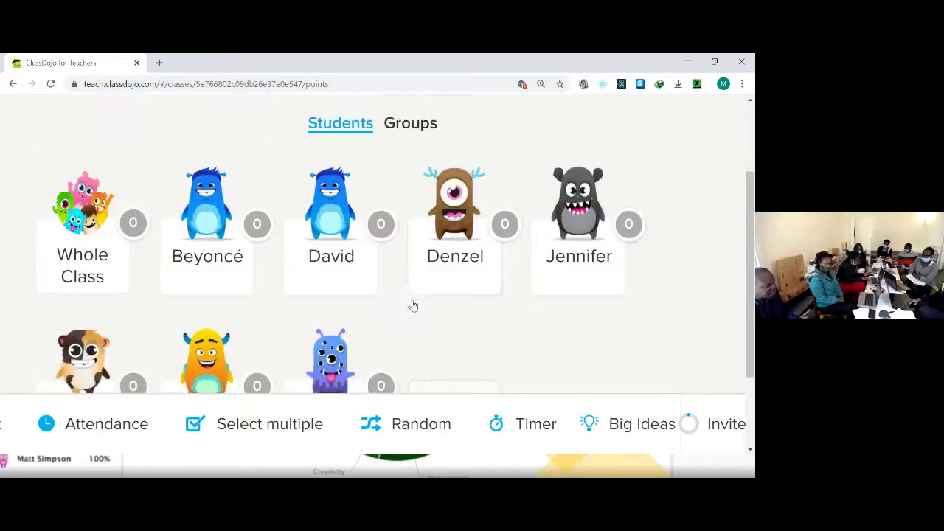
scroll(412, 301, "up", 2)
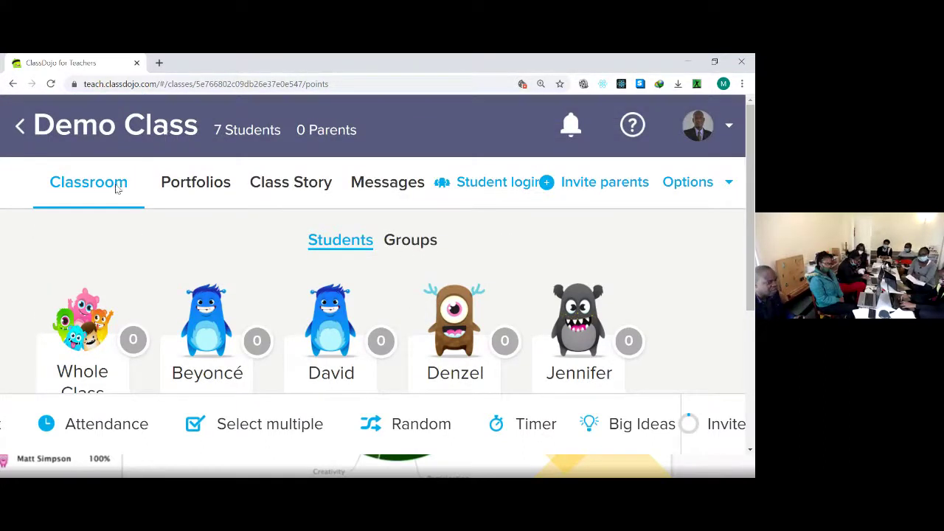
left_click(108, 132)
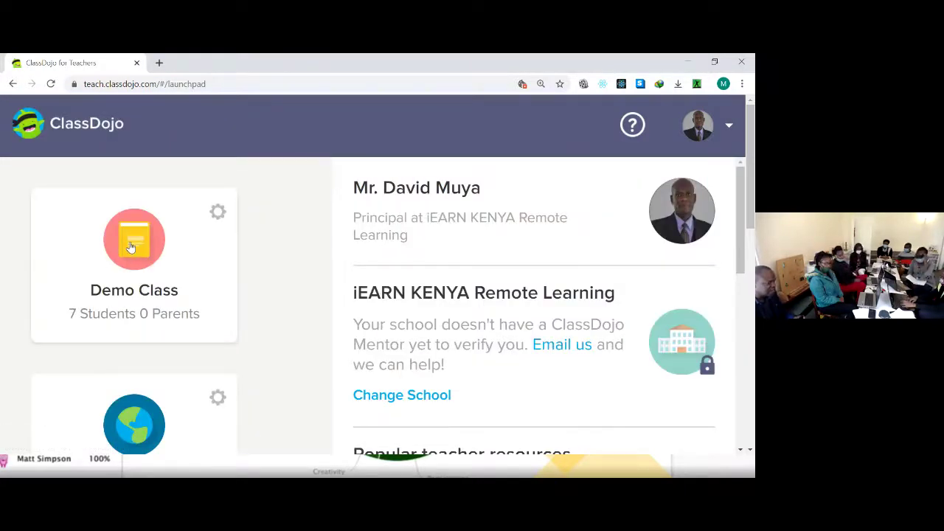
left_click(131, 247)
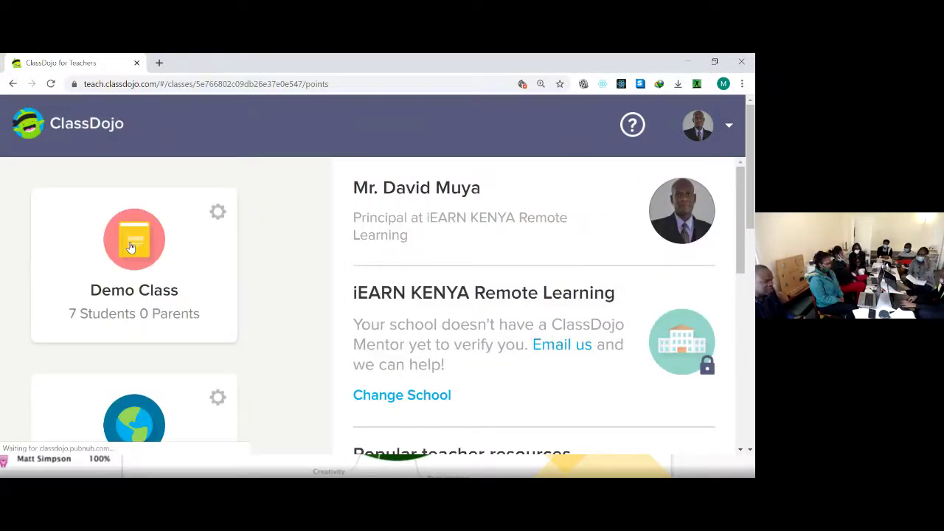
scroll(300, 388, "down", 4)
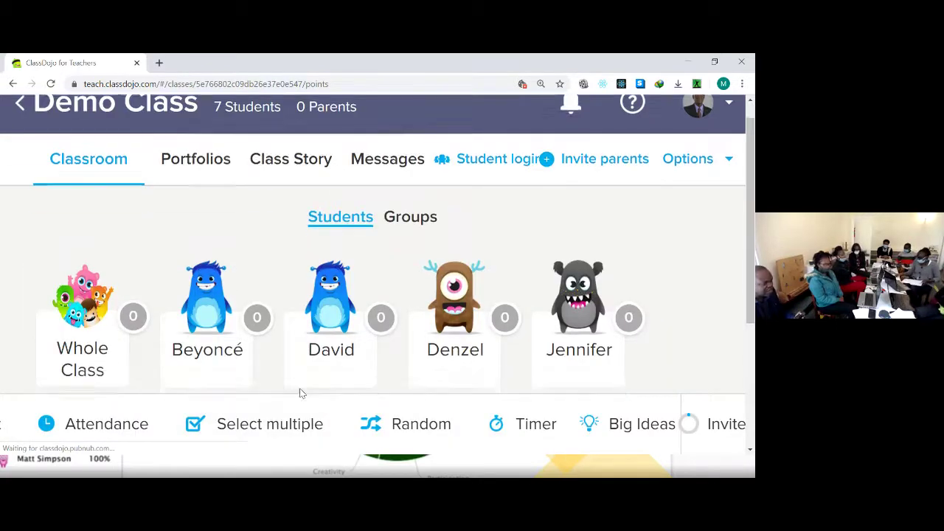
scroll(308, 373, "up", 3)
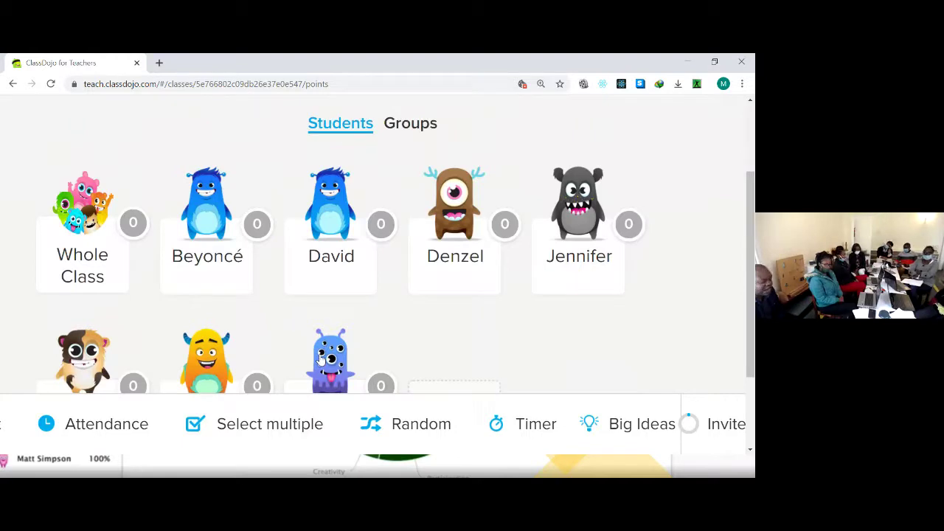
scroll(319, 348, "down", 3)
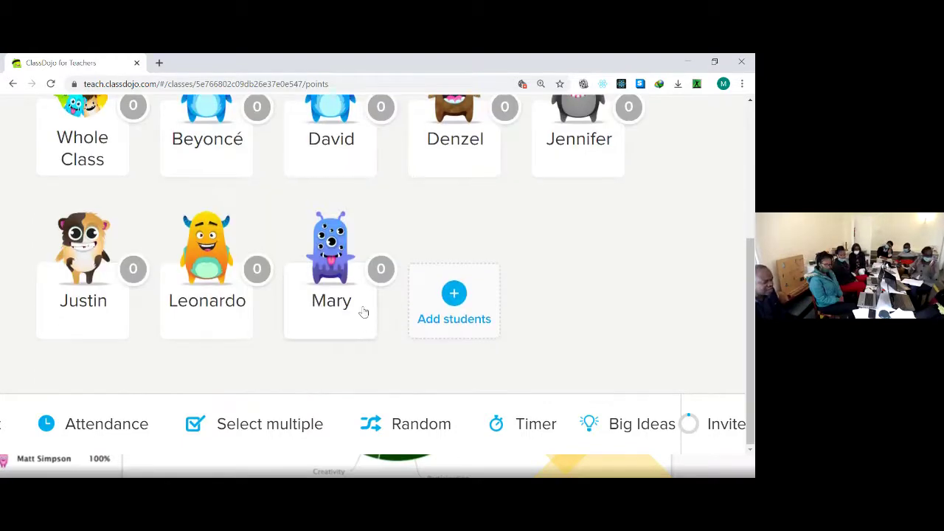
scroll(359, 322, "up", 4)
scroll(359, 306, "down", 3)
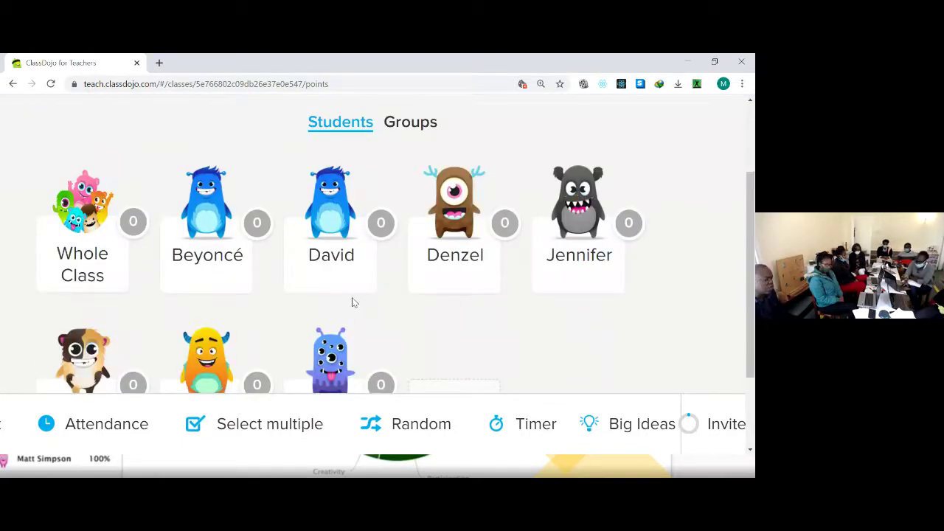
scroll(352, 302, "up", 3)
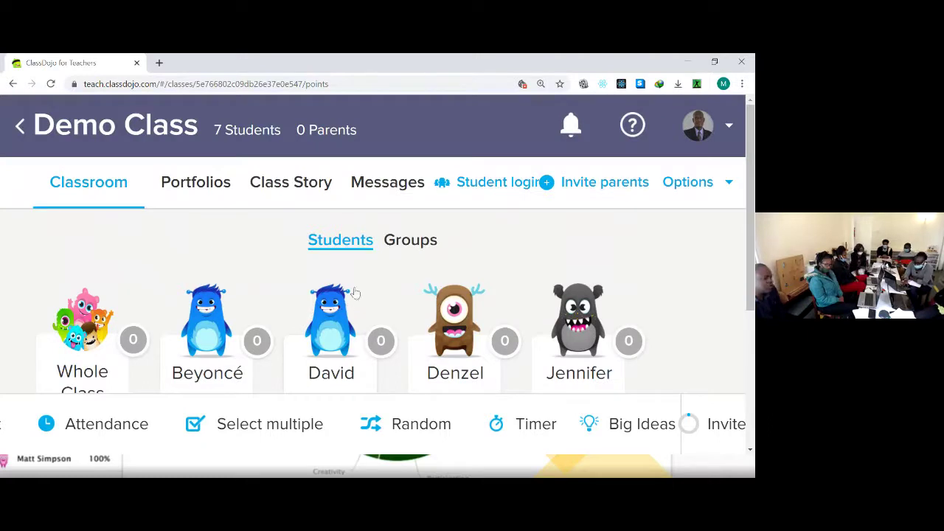
Zoom the ClassDojo page out two steps to 125%.
left_click(742, 85)
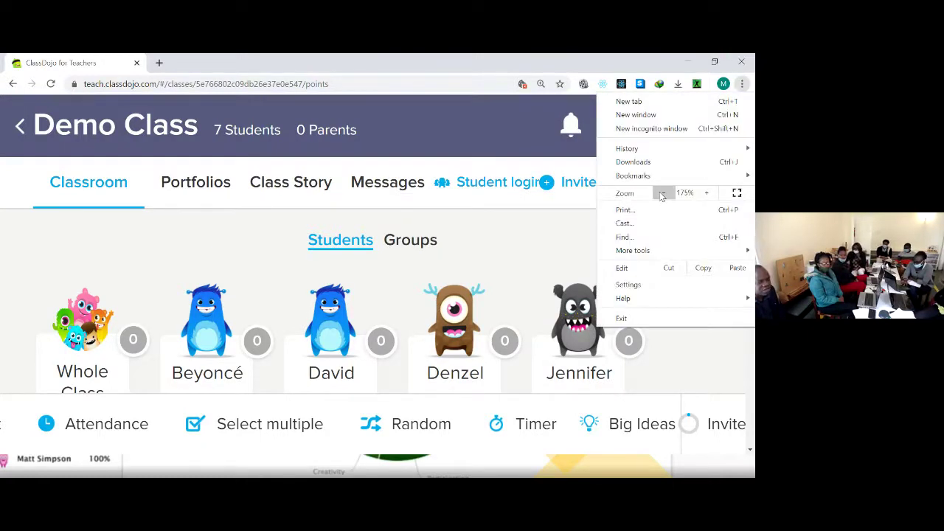
left_click(662, 193)
left_click(663, 194)
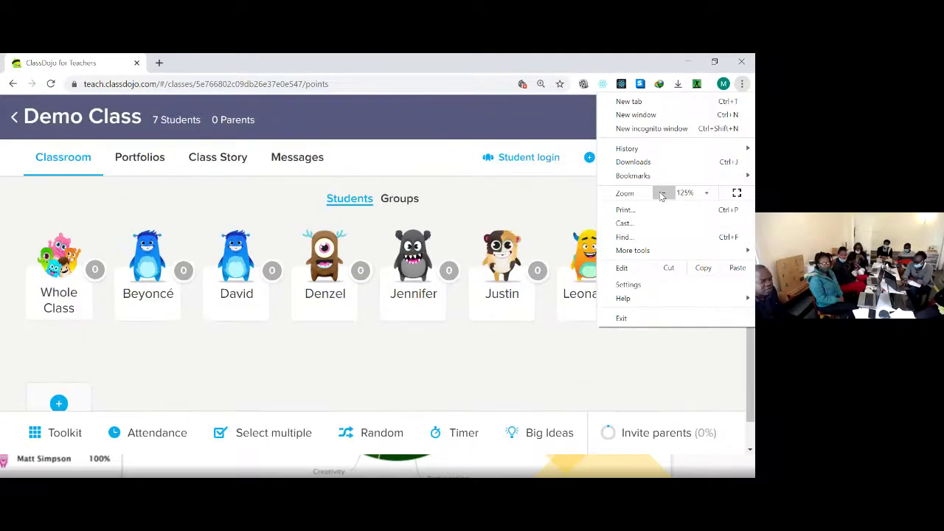
left_click(489, 196)
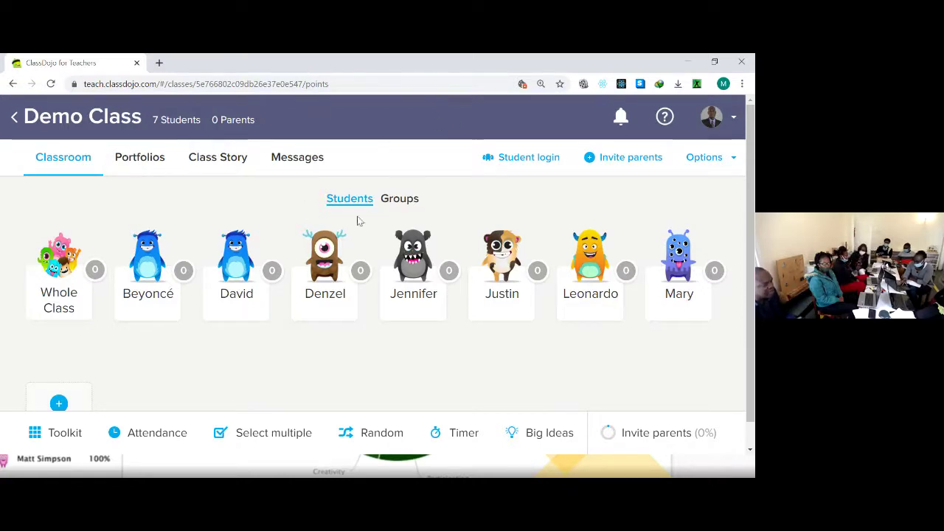
Switch to the Groups view with Table One and Table Two, and start a new group.
left_click(398, 200)
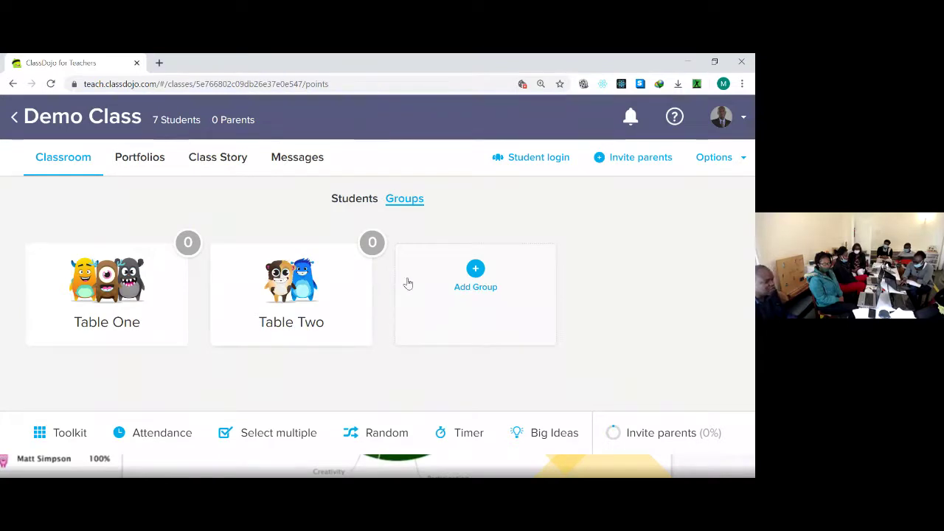
left_click(475, 270)
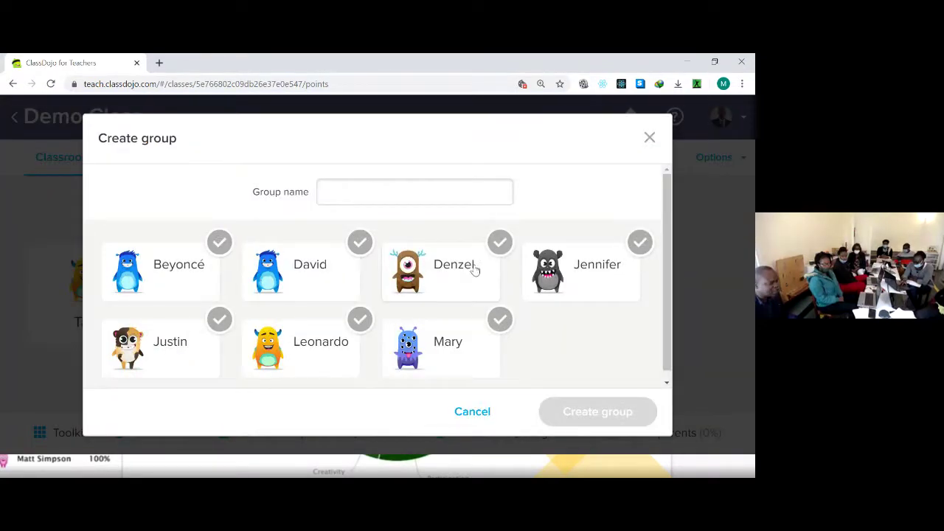
Create the group 'grp lion' with three selected students.
left_click(221, 248)
left_click(360, 246)
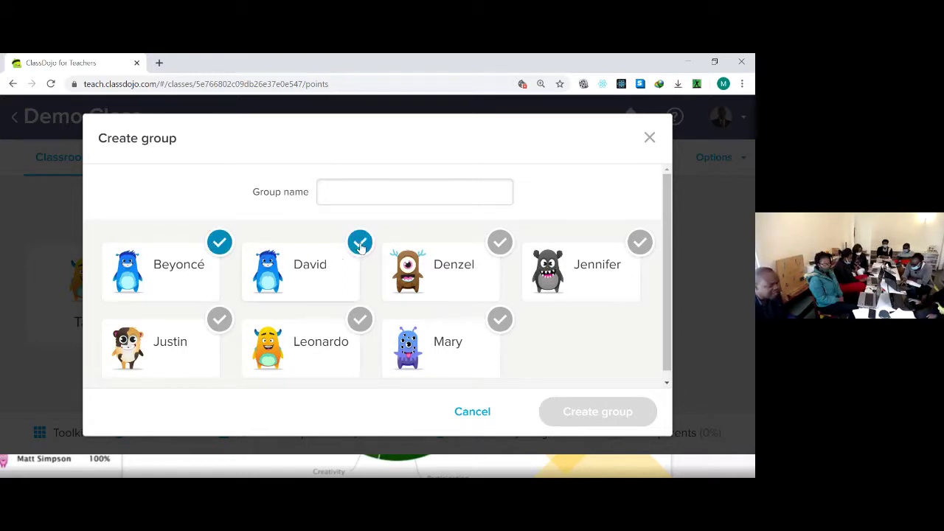
left_click(500, 243)
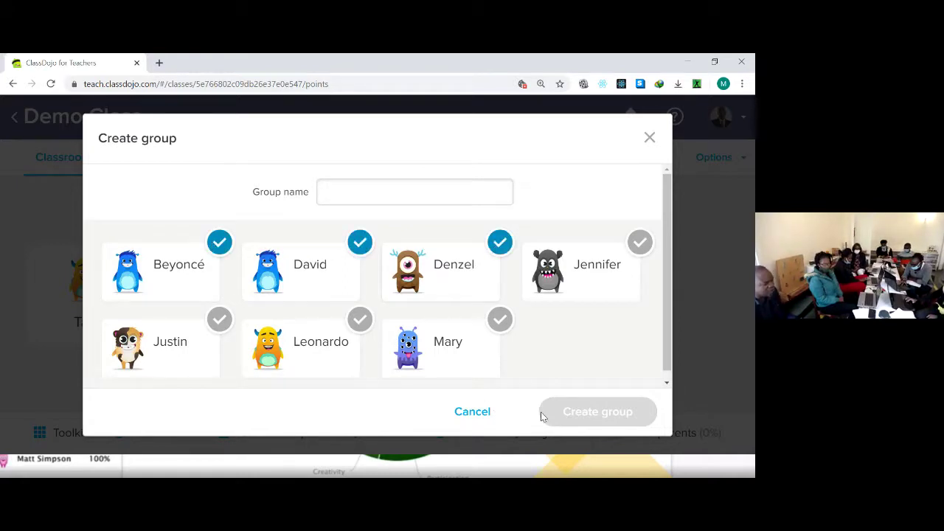
left_click(322, 190)
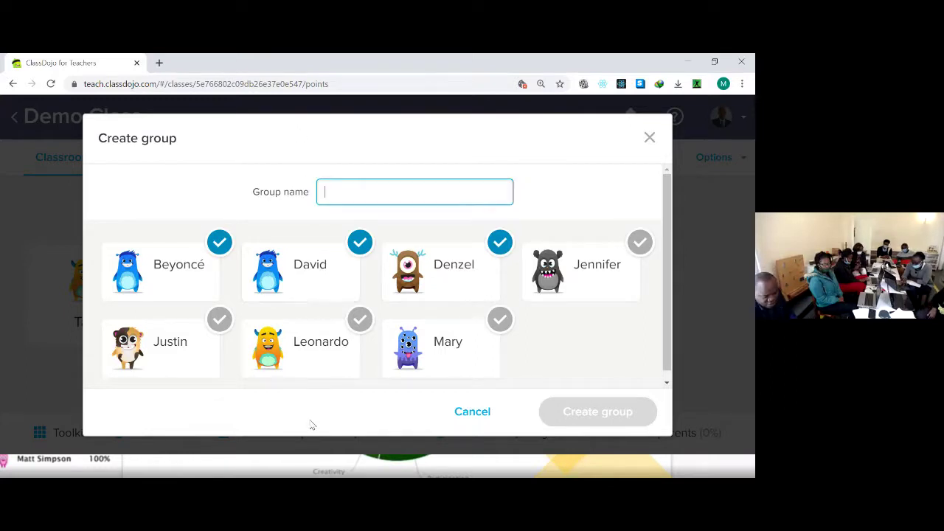
type("grp lion")
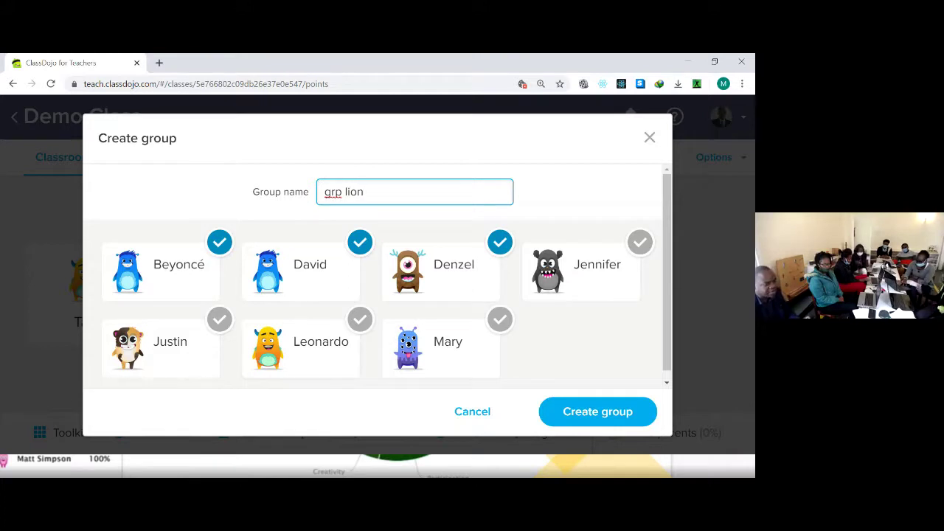
left_click(564, 414)
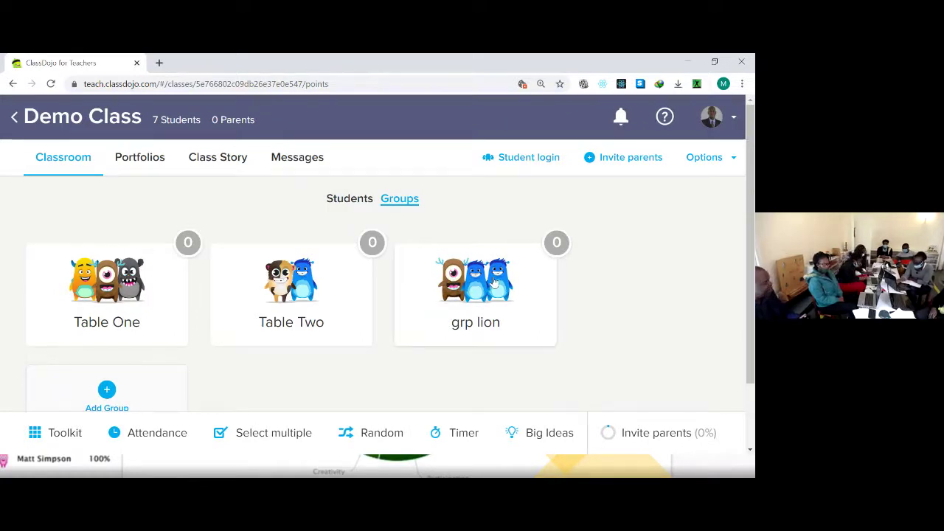
Check the members of grp lion, then return to the Students view.
left_click(474, 287)
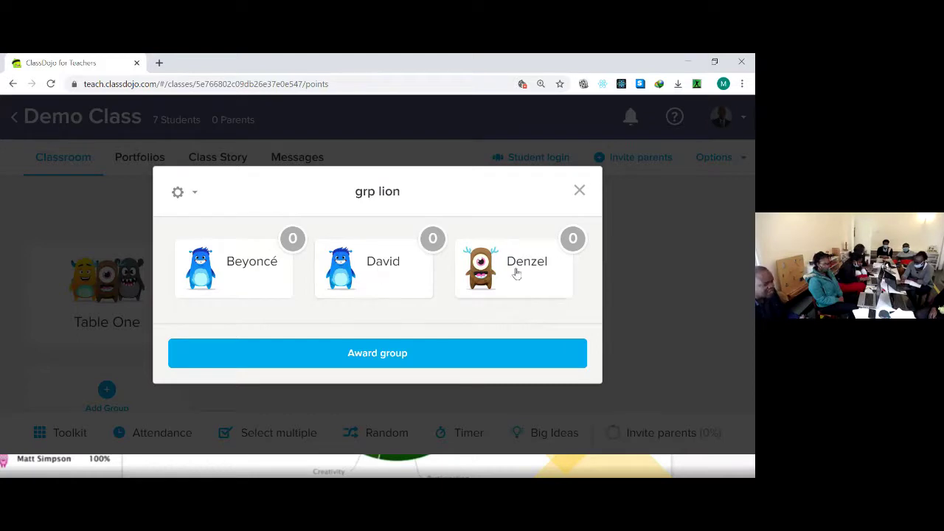
left_click(578, 194)
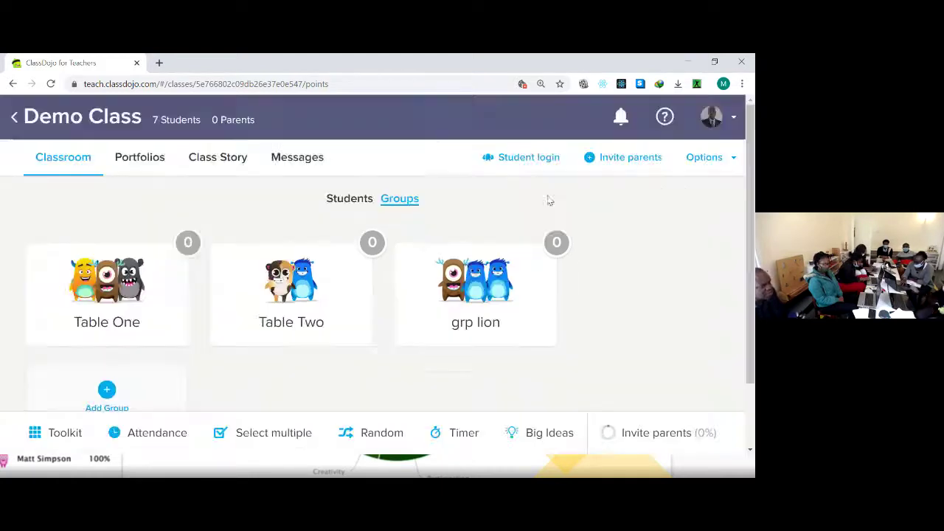
left_click(340, 201)
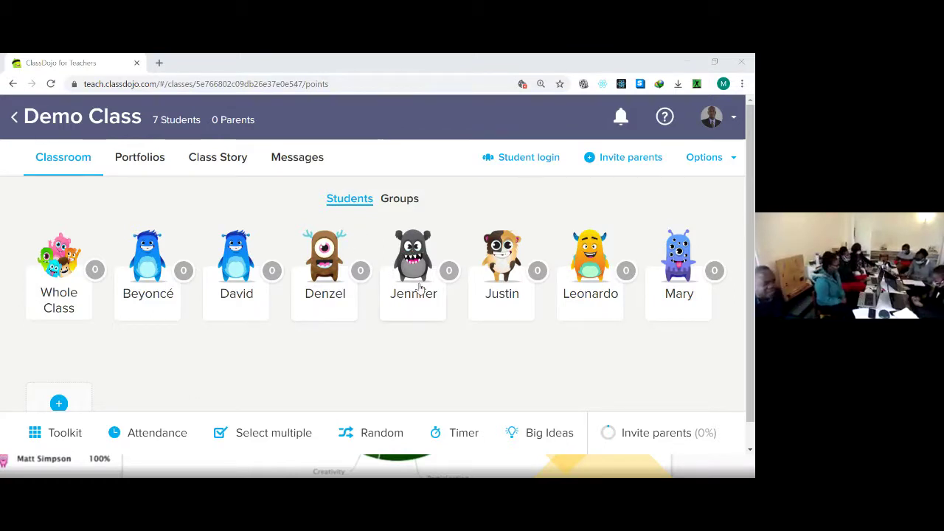
scroll(424, 259, "down", 1)
scroll(424, 259, "down", 1)
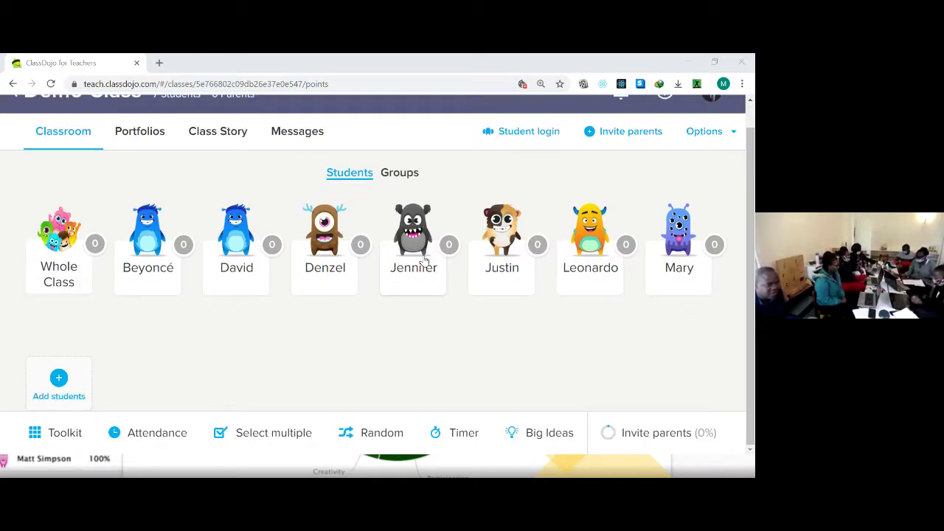
scroll(424, 260, "up", 2)
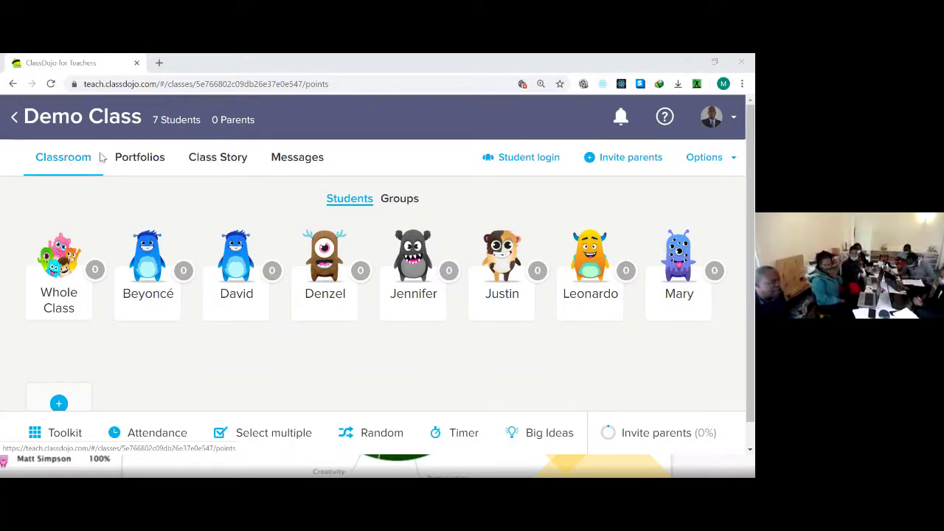
Open Demo Class's Portfolios tab and scroll through its drawing activity listing.
left_click(142, 161)
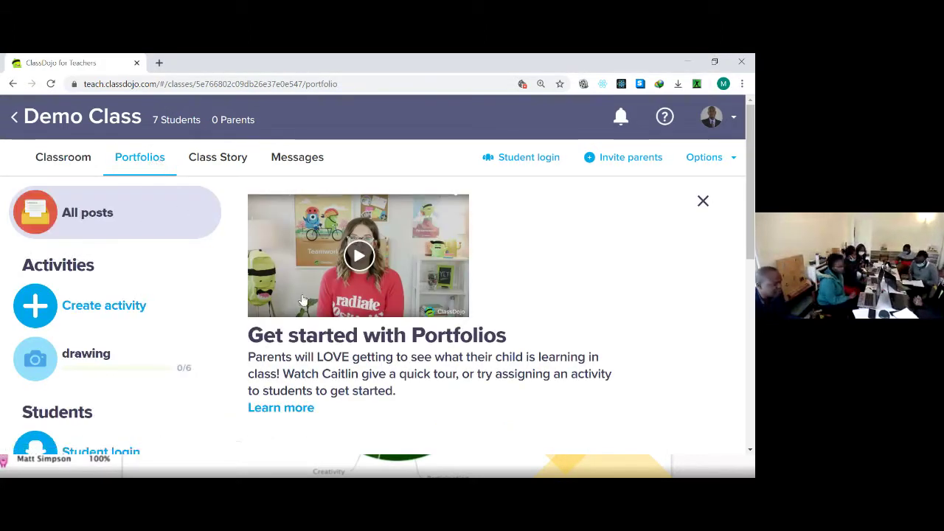
scroll(309, 292, "down", 3)
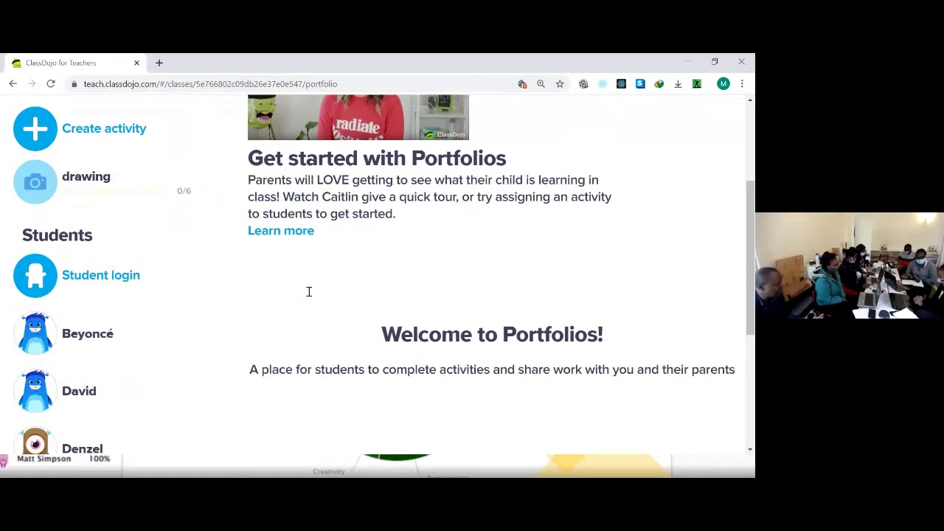
scroll(309, 293, "up", 1)
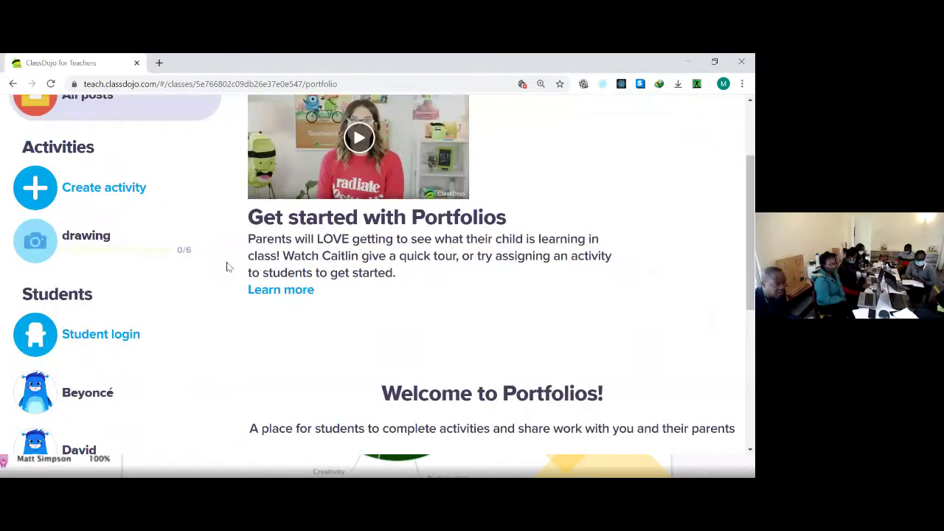
scroll(227, 269, "up", 1)
scroll(228, 268, "down", 2)
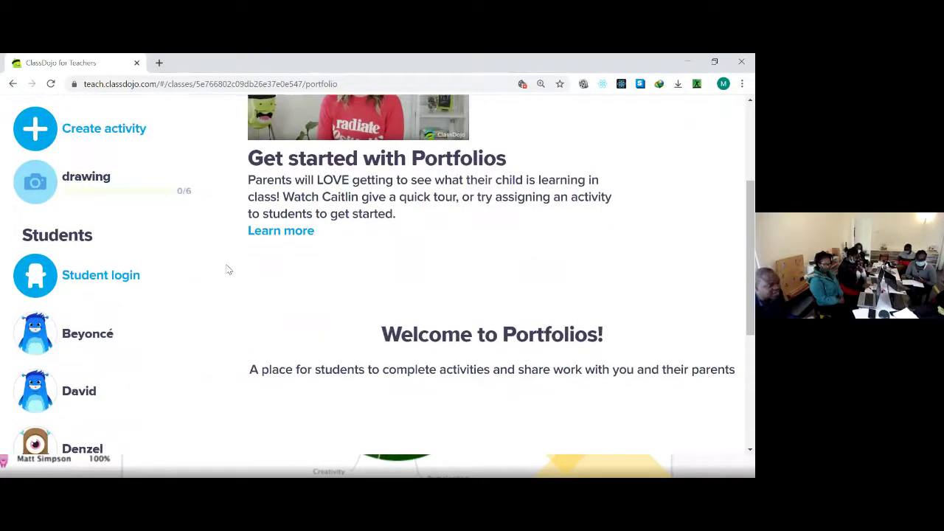
scroll(227, 275, "up", 1)
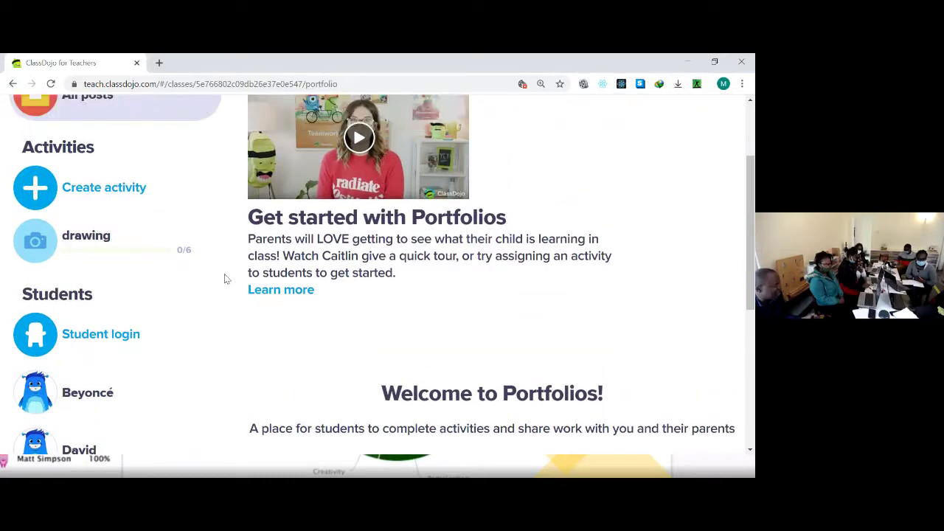
scroll(224, 278, "up", 2)
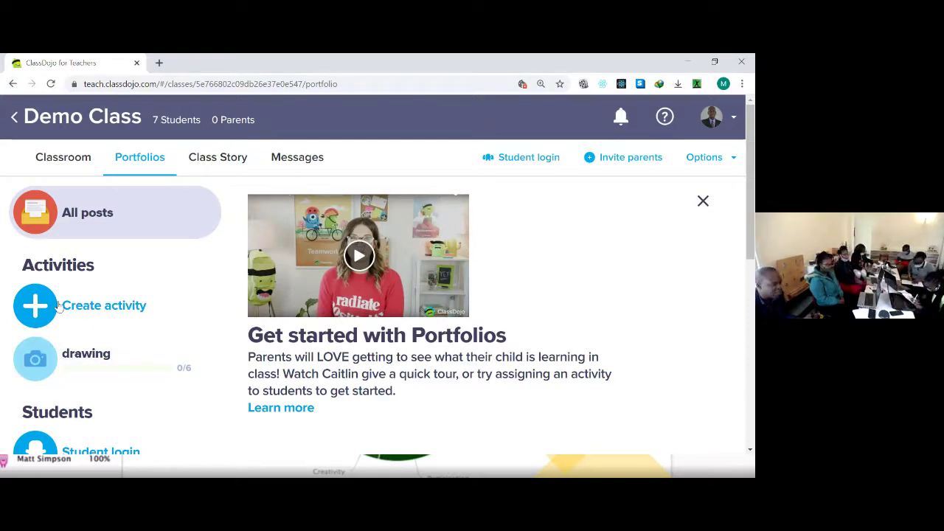
Raise Chrome's zoom on the Demo Class Portfolios page two steps, from 125% to 175%.
left_click(742, 84)
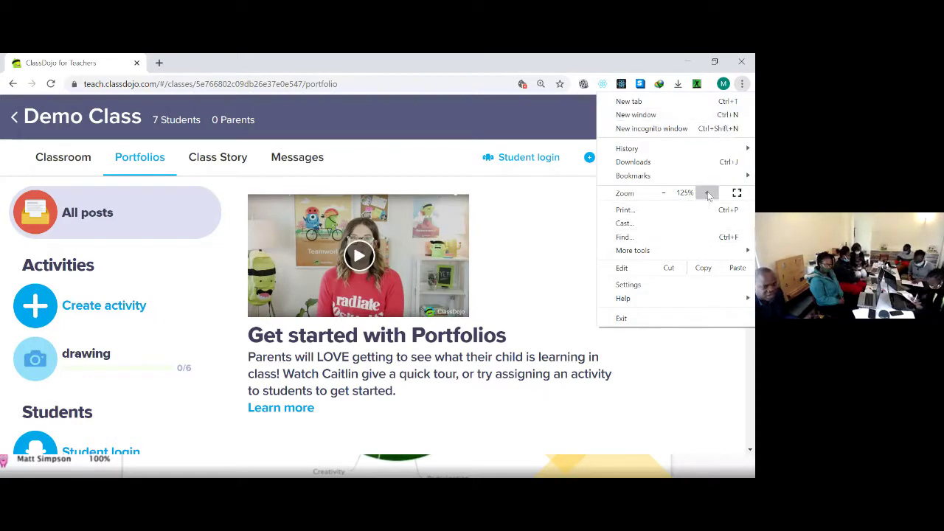
left_click(708, 193)
left_click(708, 194)
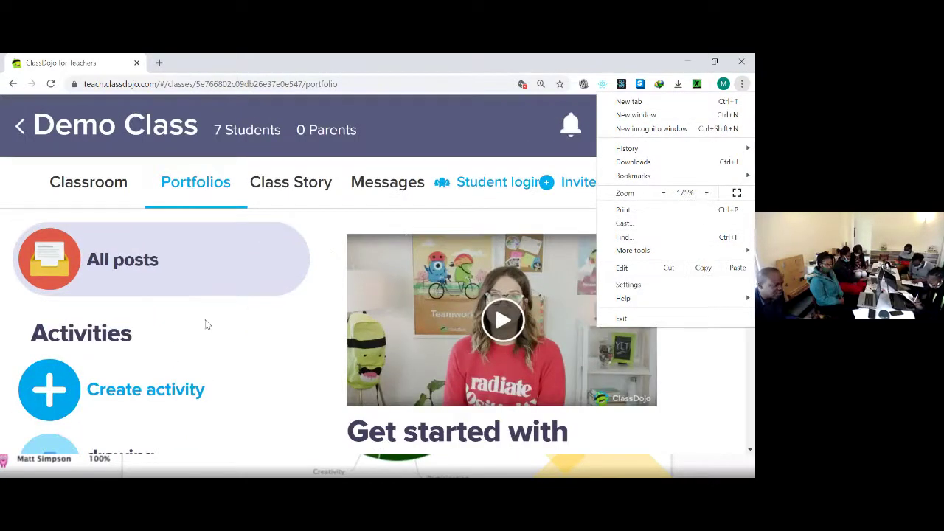
scroll(177, 321, "down", 1)
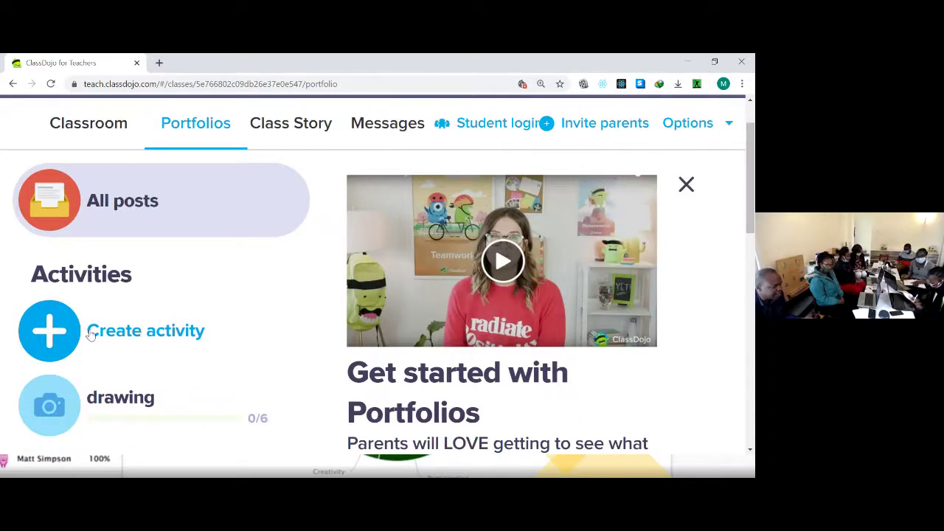
Start a new portfolio activity and enter 'activity' as its name.
left_click(99, 334)
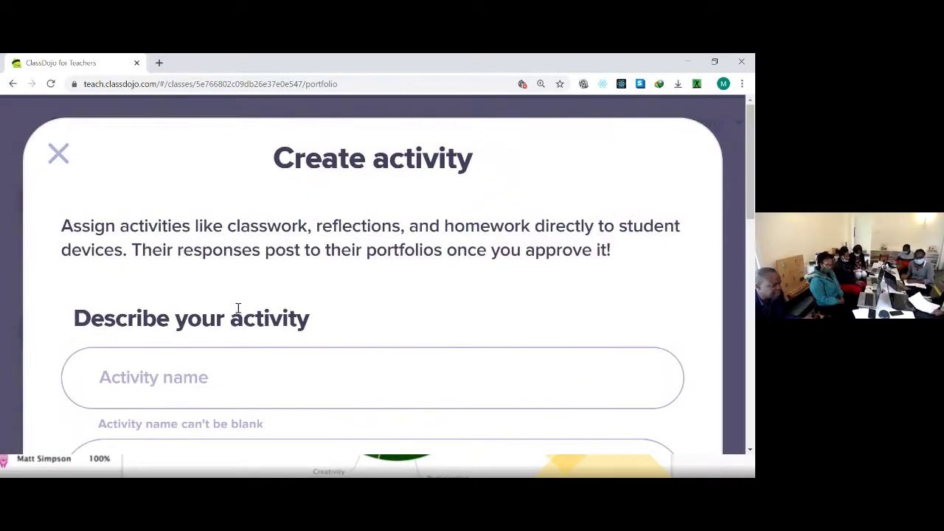
scroll(235, 312, "down", 2)
left_click(229, 263)
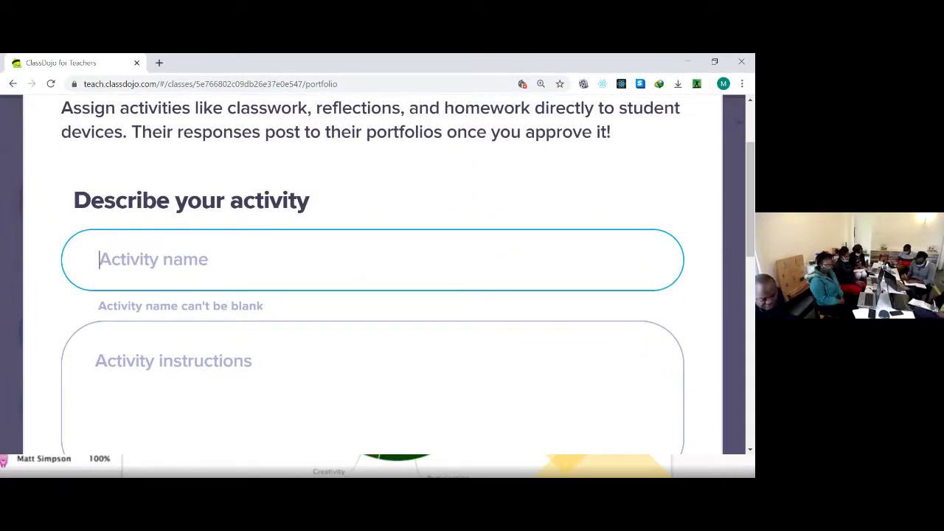
type("a")
type("ivity")
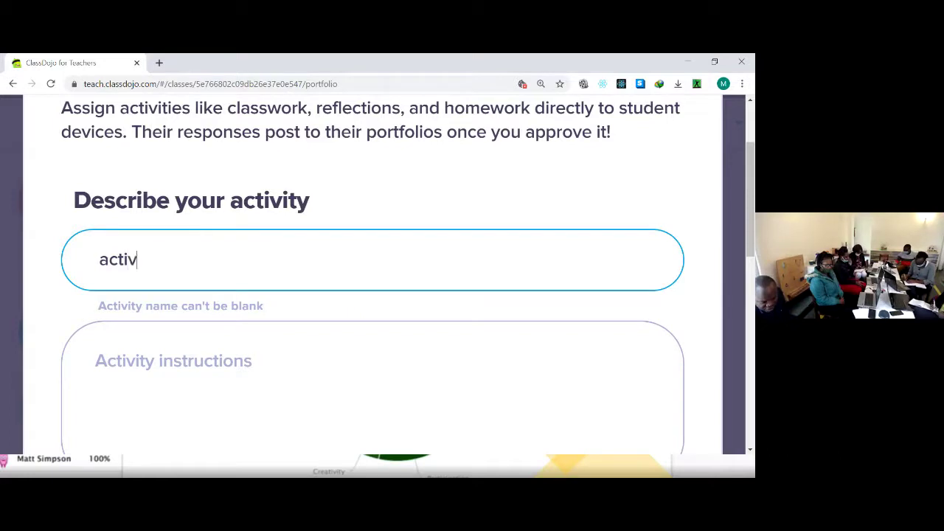
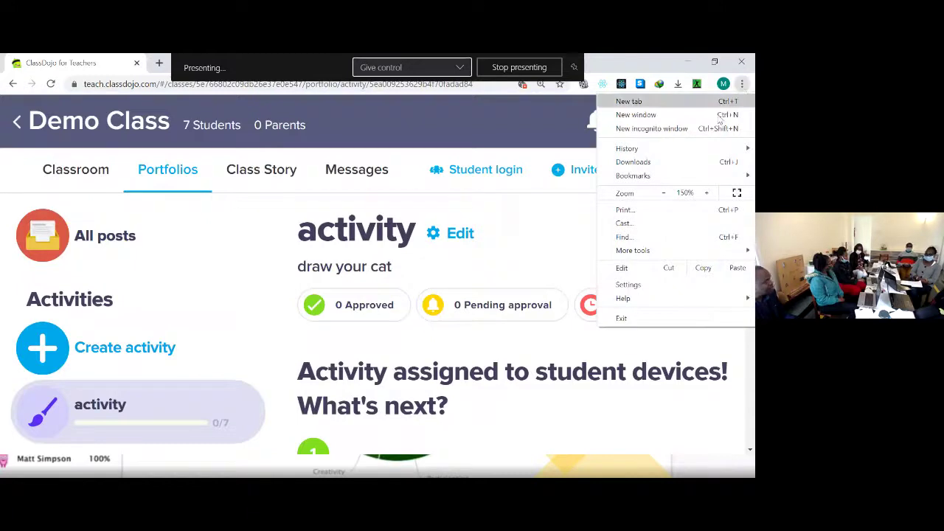
Zoom the ClassDojo page out to 110% and open the account options menu.
left_click(663, 194)
left_click(663, 194)
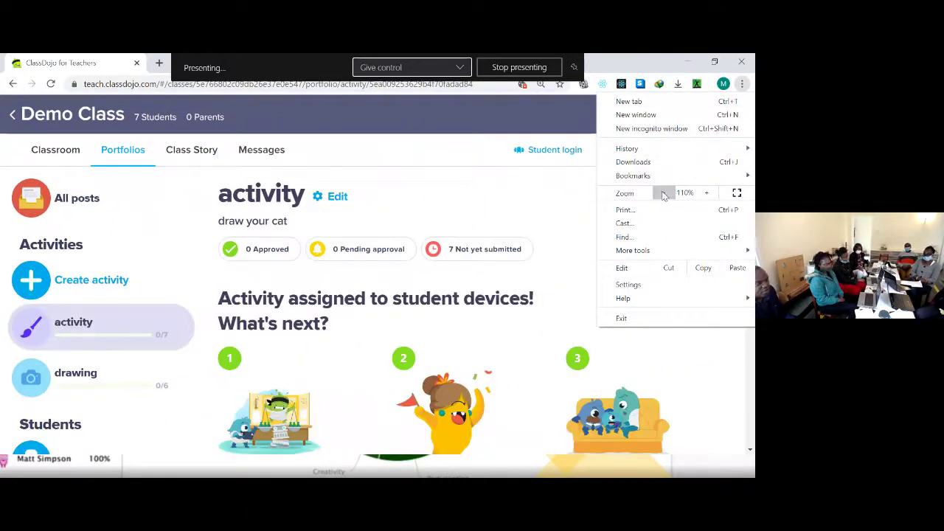
left_click(458, 148)
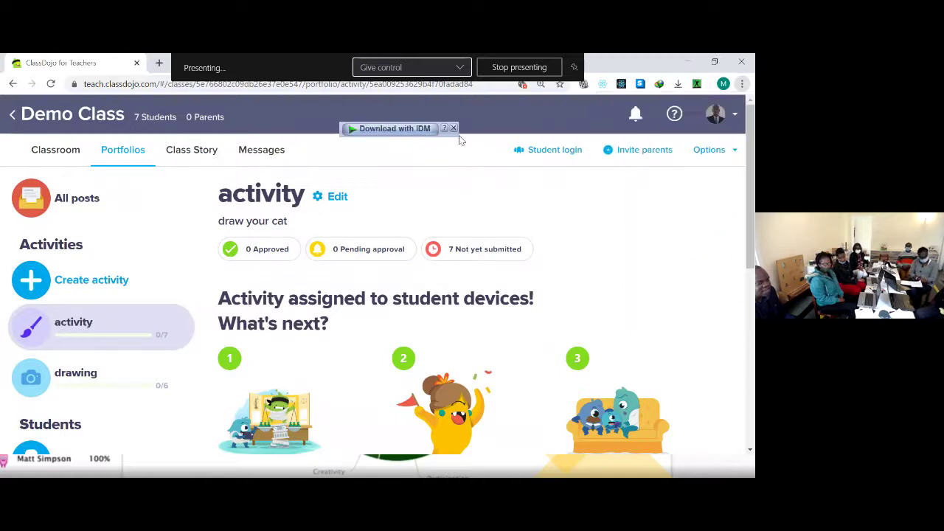
left_click(735, 115)
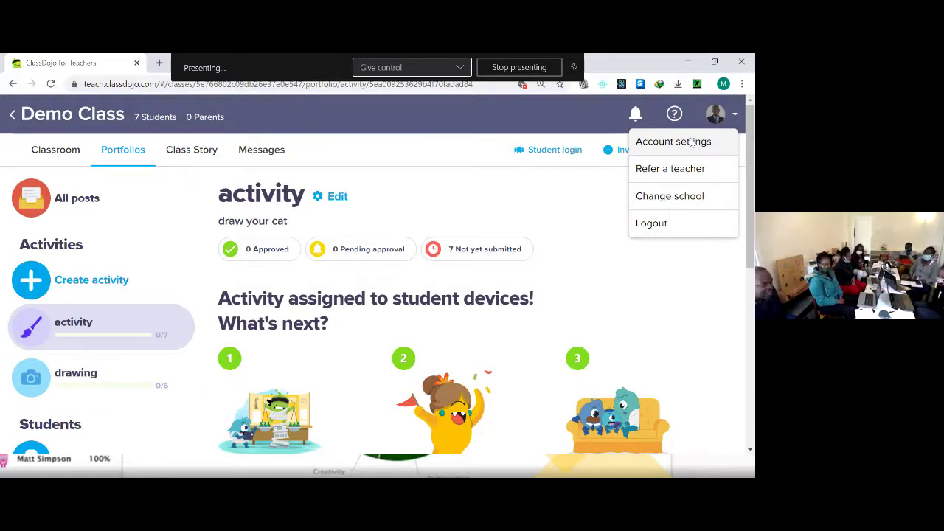
left_click(691, 141)
left_click(416, 298)
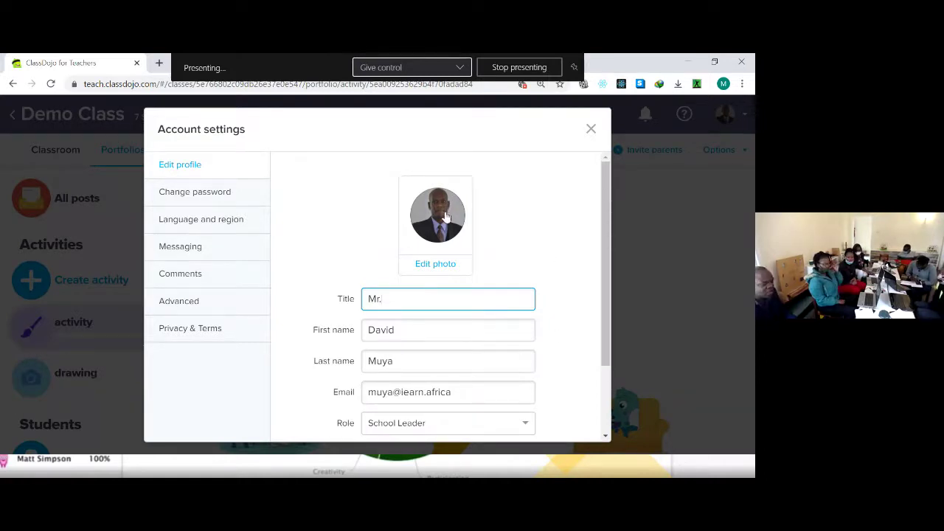
left_click(588, 130)
scroll(645, 214, "down", 1)
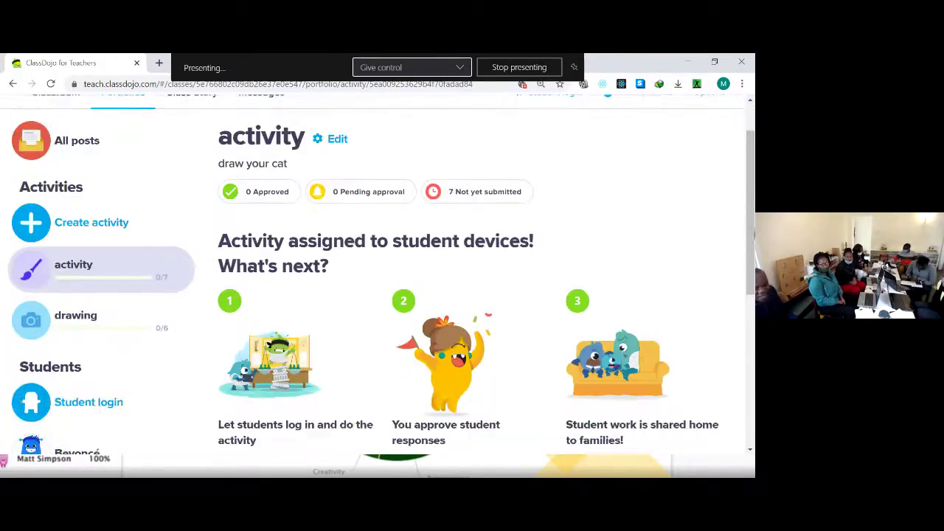
scroll(670, 223, "down", 3)
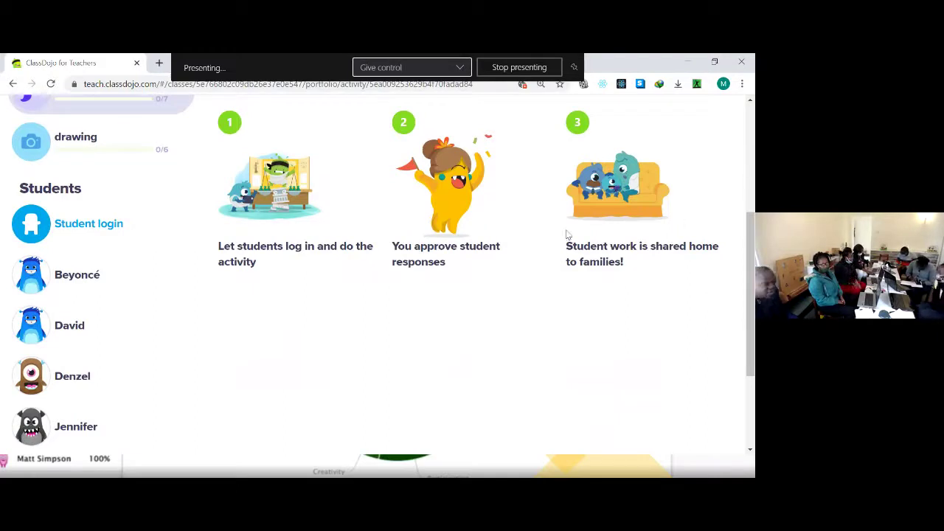
scroll(566, 234, "up", 4)
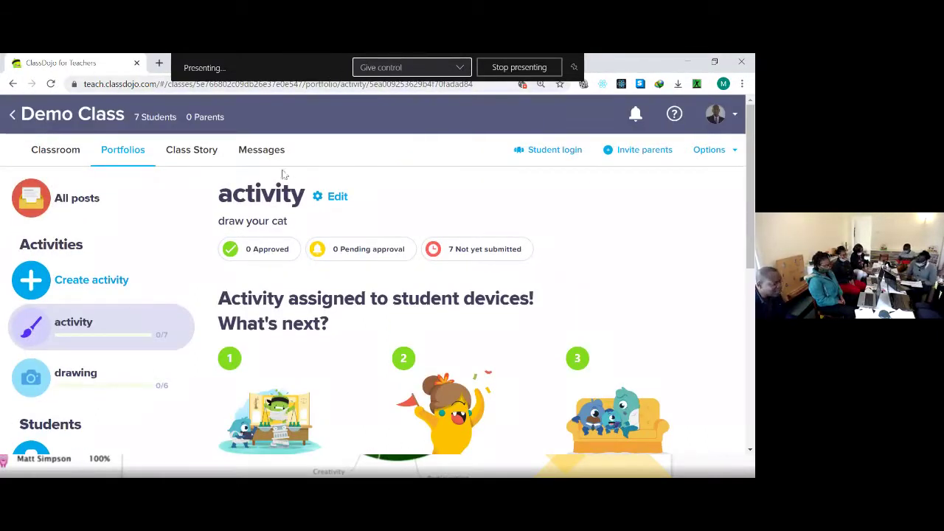
scroll(309, 259, "down", 2)
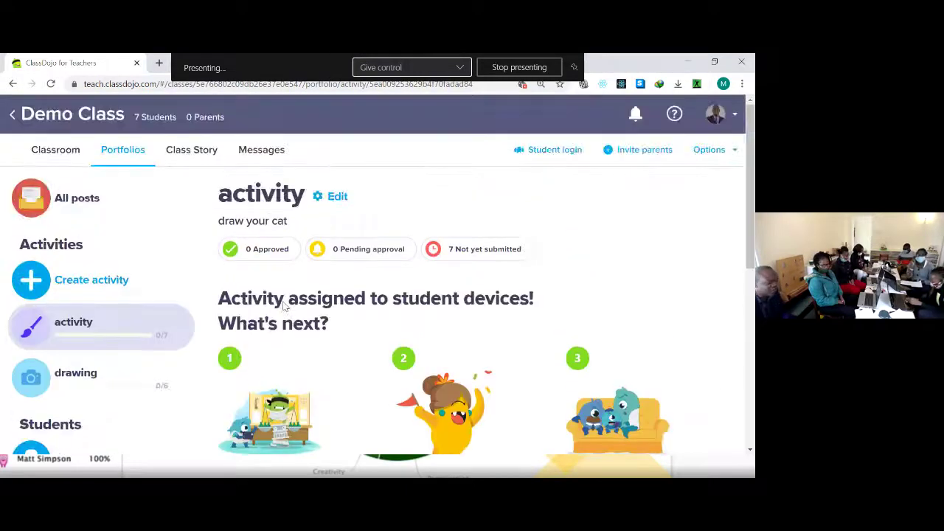
scroll(273, 291, "up", 2)
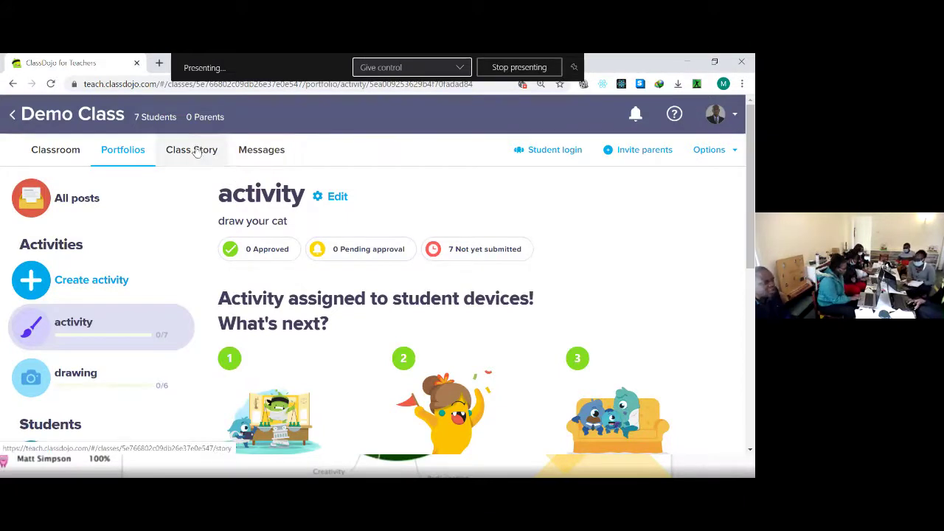
Open the Demo Class Class Story feed, stopping briefly at Portfolios along the way.
left_click(197, 152)
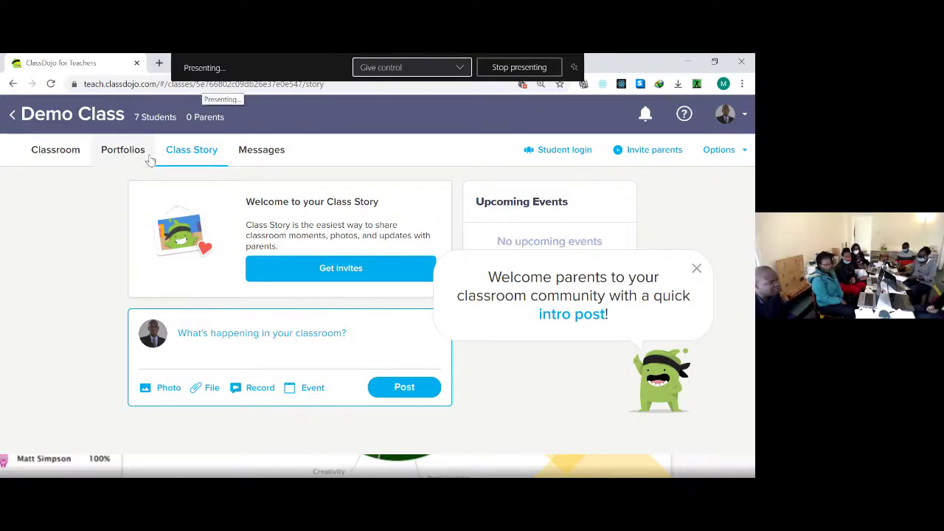
left_click(124, 150)
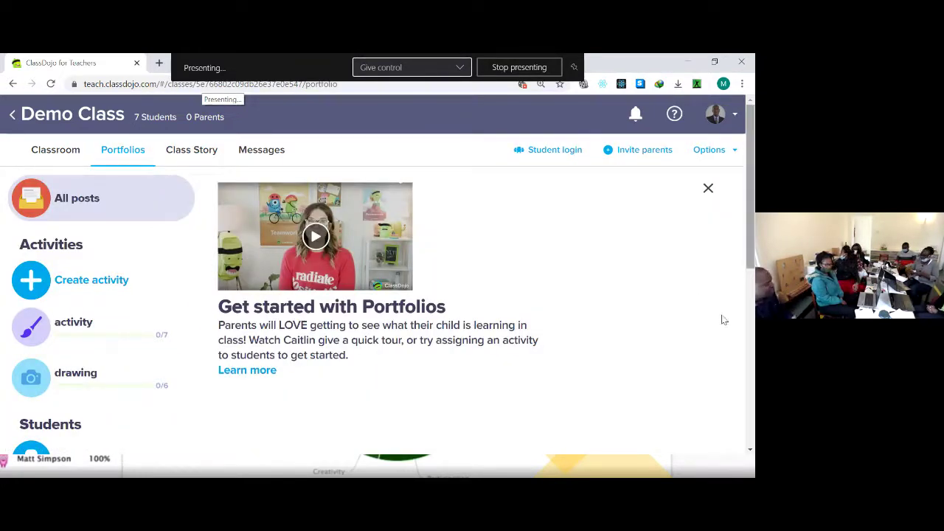
left_click(203, 157)
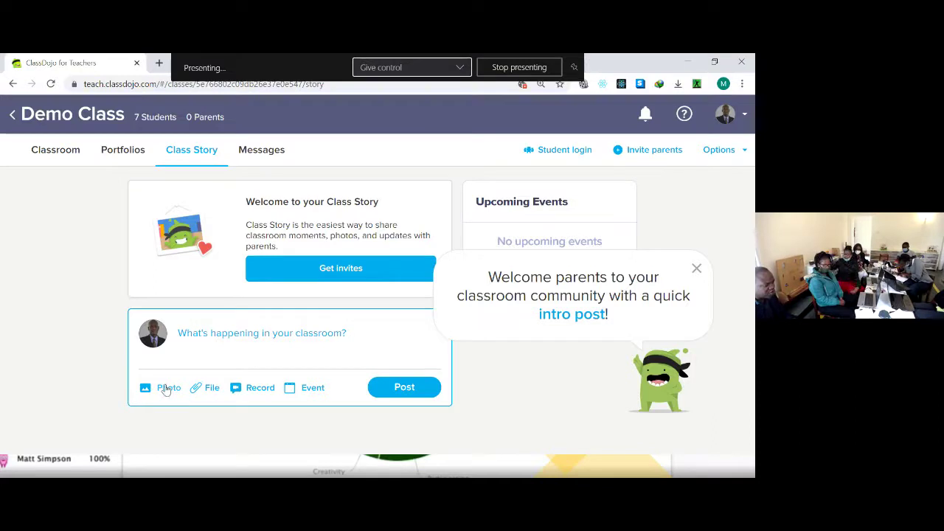
Pick BABY CLASS APRIL HOMEWORK-1_Page_04.jpg from Desktop > baby as the new post's photo.
left_click(167, 390)
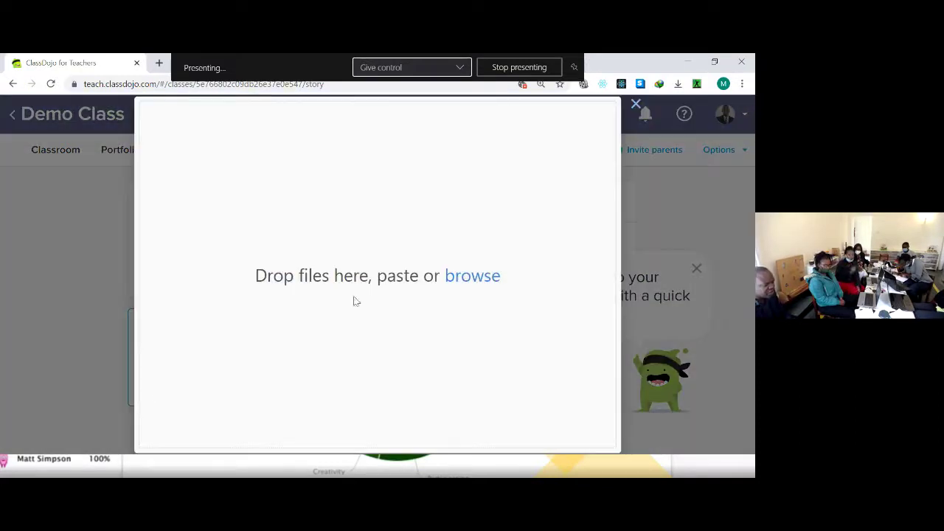
left_click(477, 276)
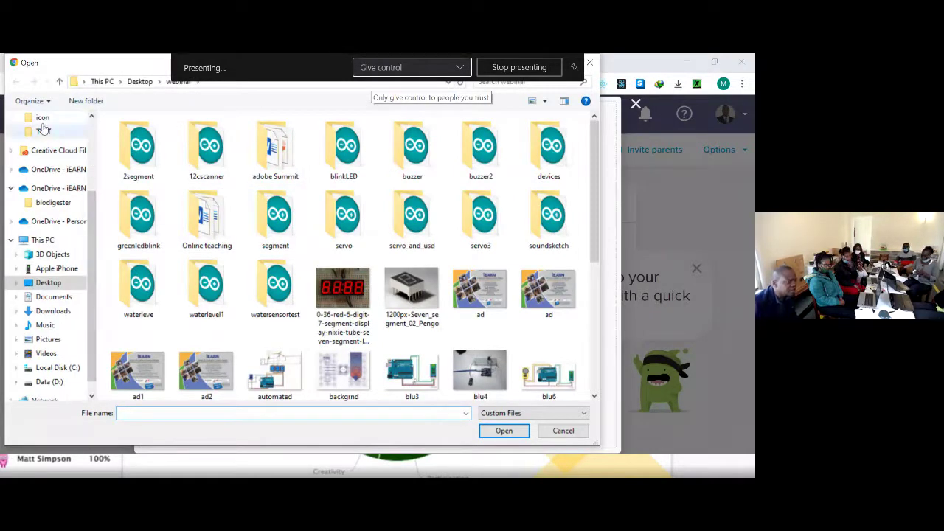
scroll(42, 131, "up", 5)
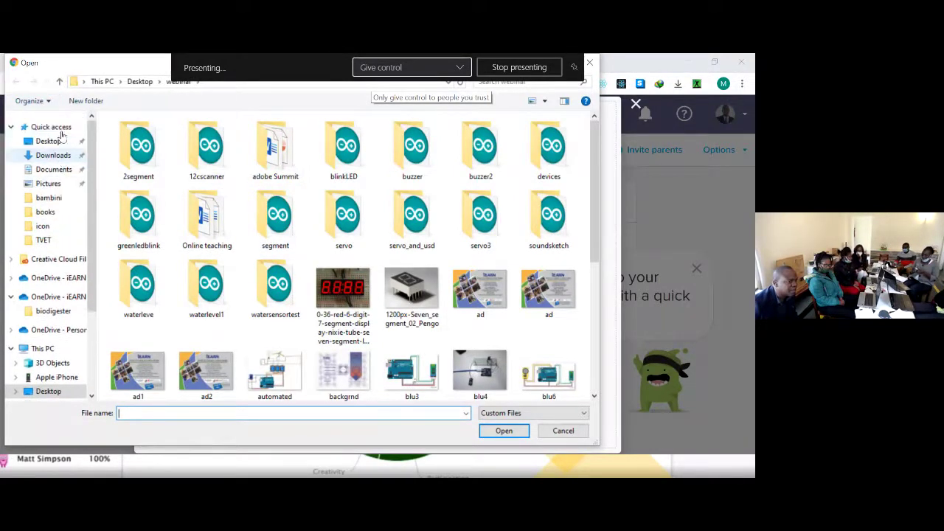
left_click(62, 140)
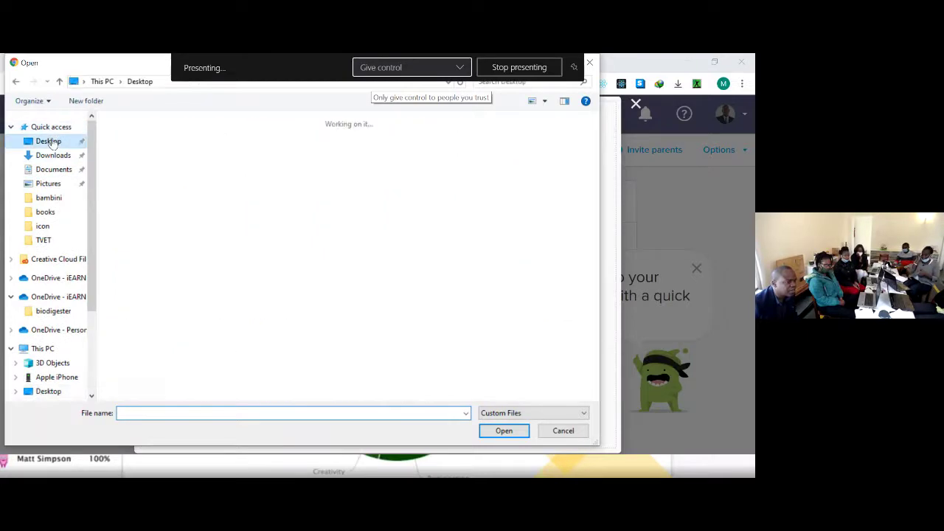
left_click(155, 160)
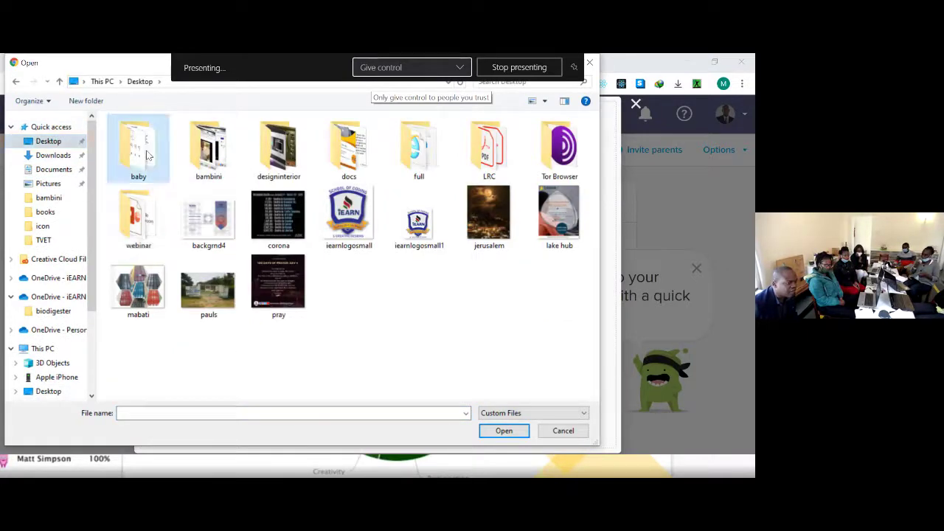
double_click(155, 161)
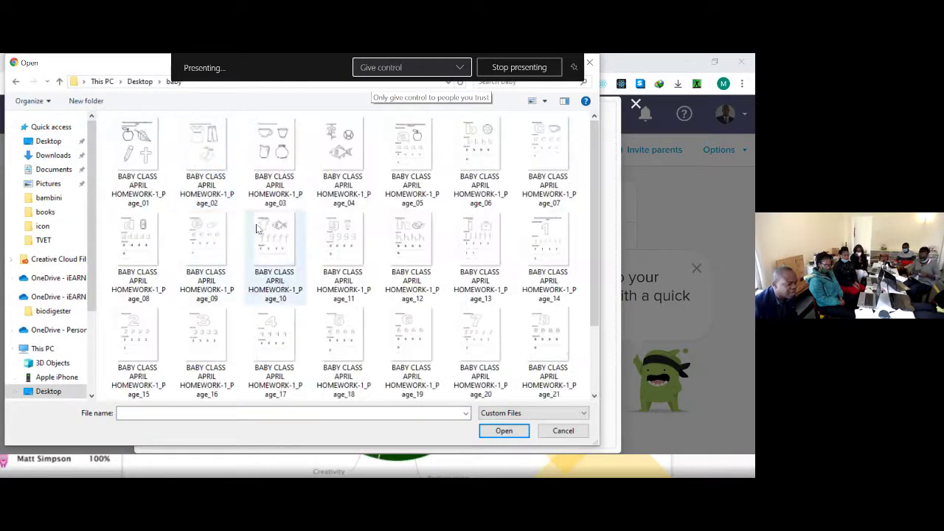
left_click(281, 235)
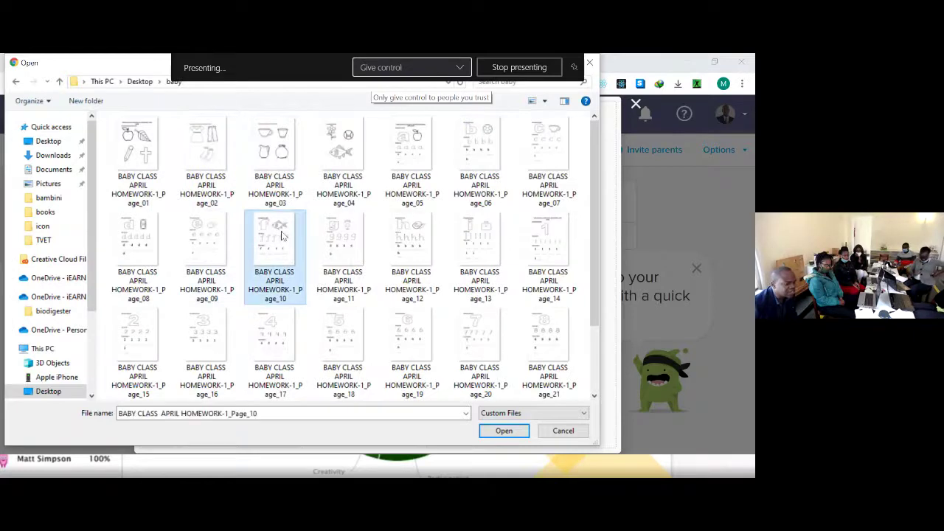
double_click(345, 142)
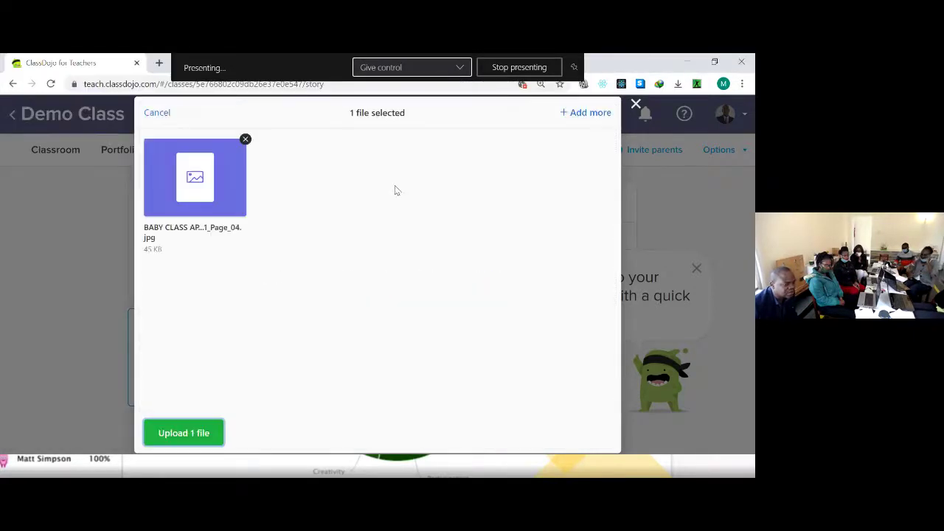
left_click(189, 432)
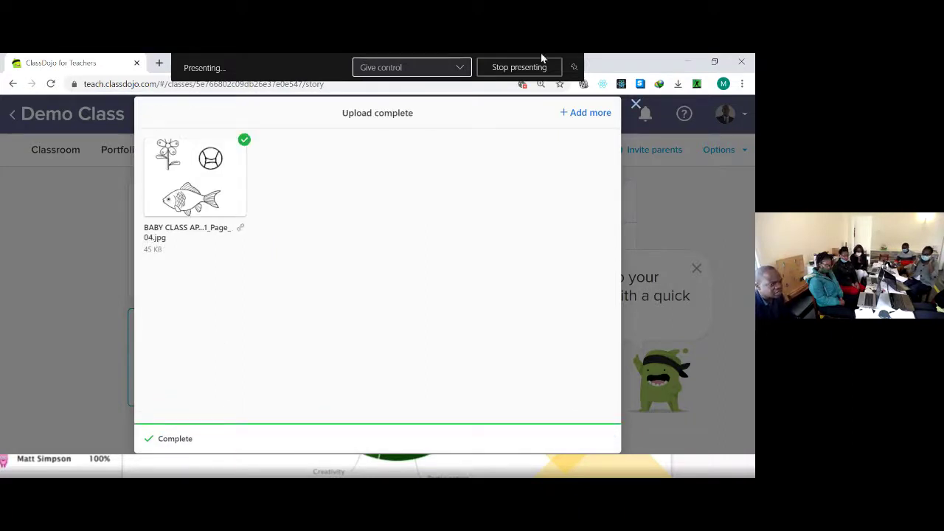
scroll(344, 356, "down", 1)
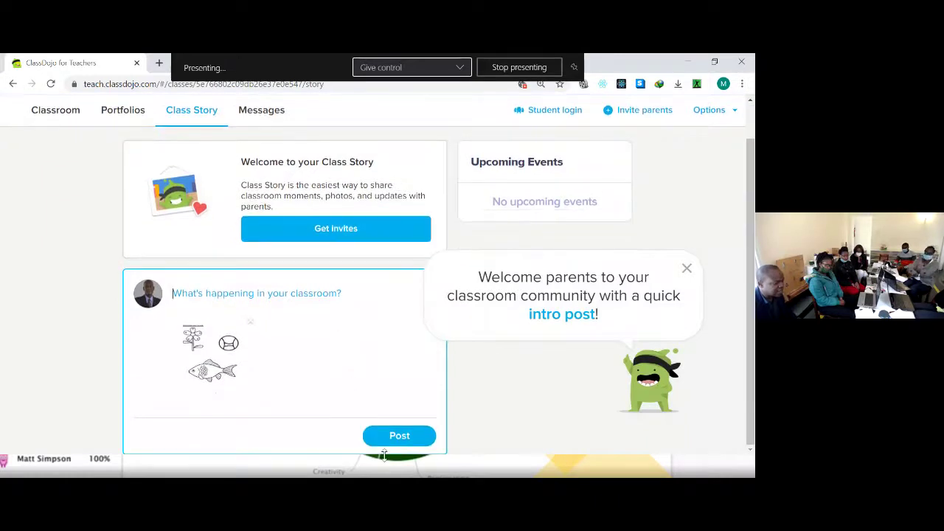
left_click(406, 436)
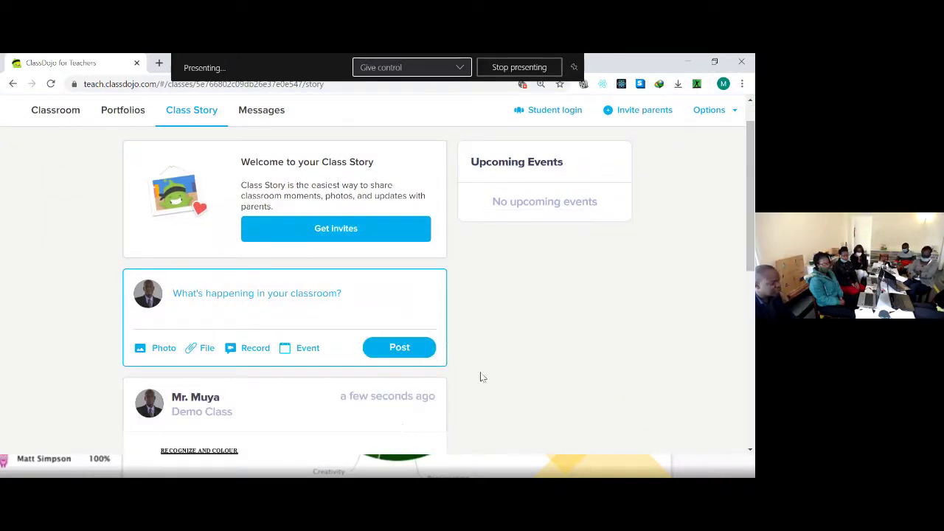
scroll(420, 358, "down", 3)
scroll(421, 324, "down", 2)
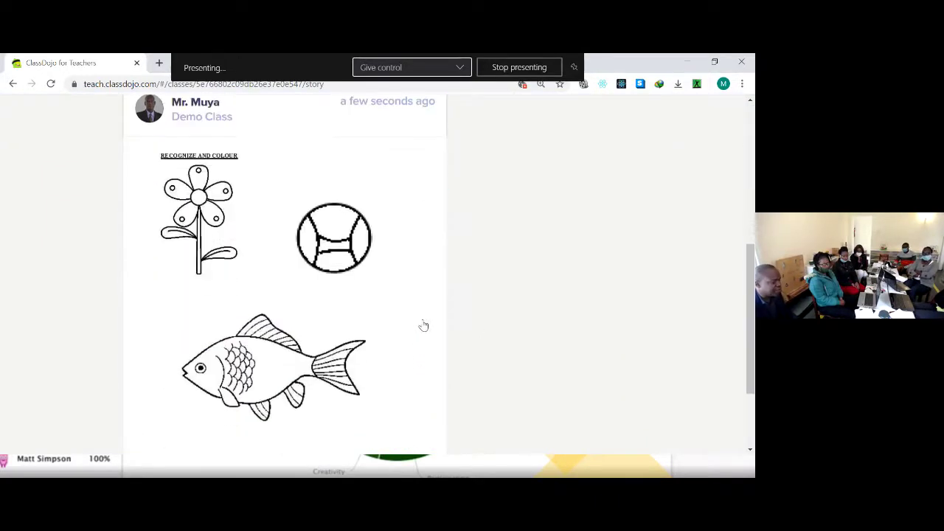
scroll(432, 330, "up", 2)
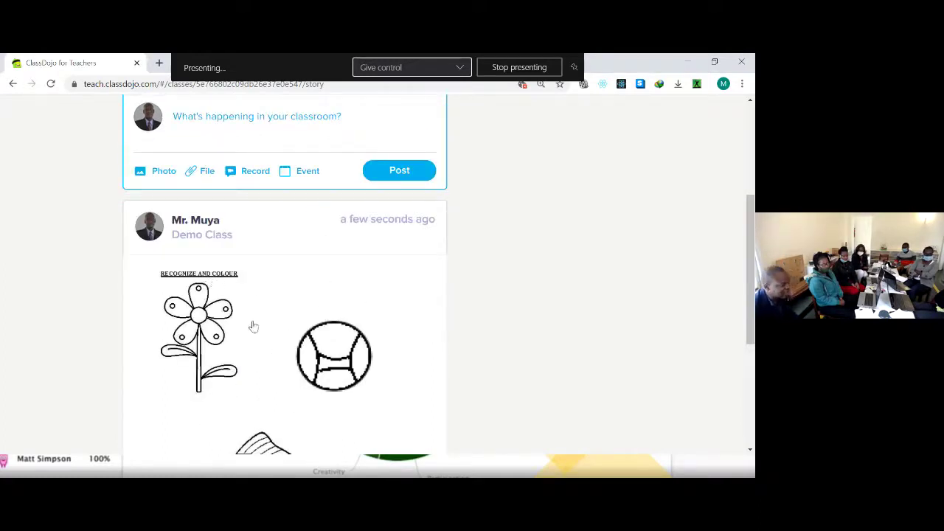
scroll(257, 379, "down", 4)
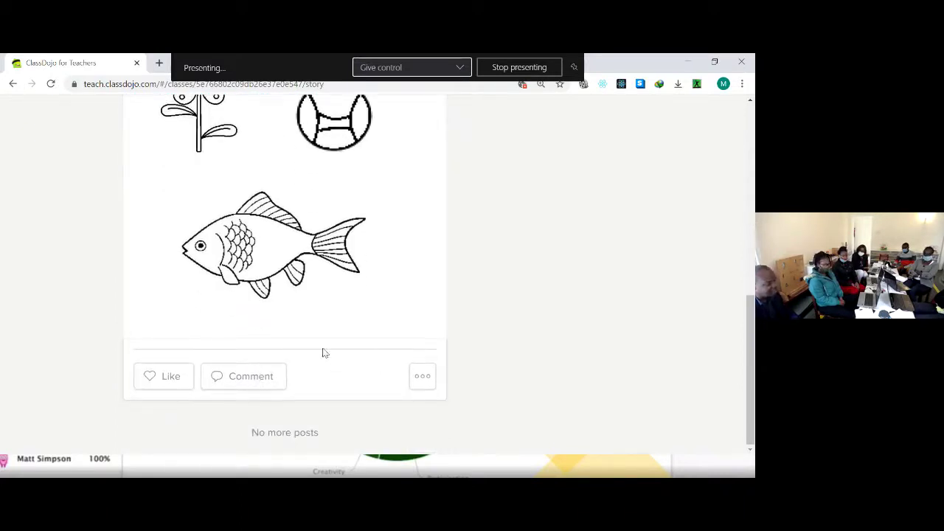
scroll(315, 342, "up", 3)
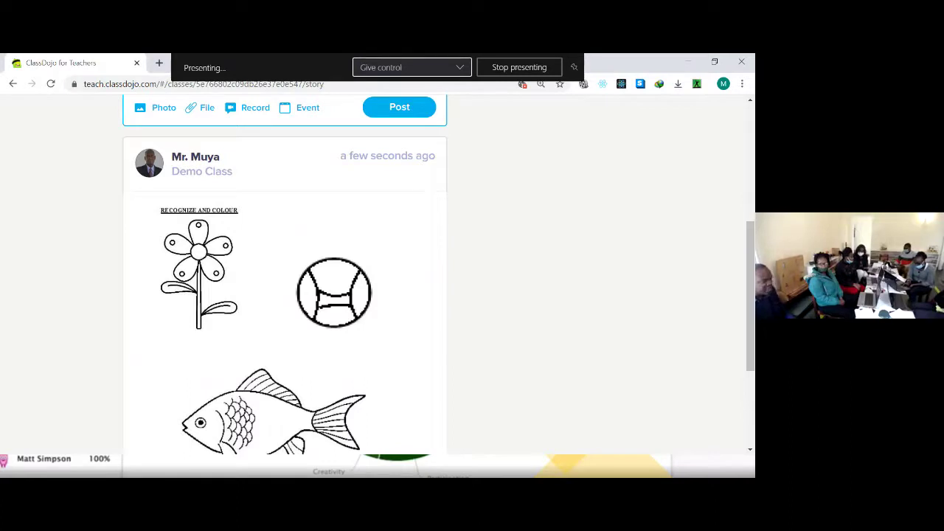
scroll(579, 220, "down", 1)
scroll(292, 308, "down", 2)
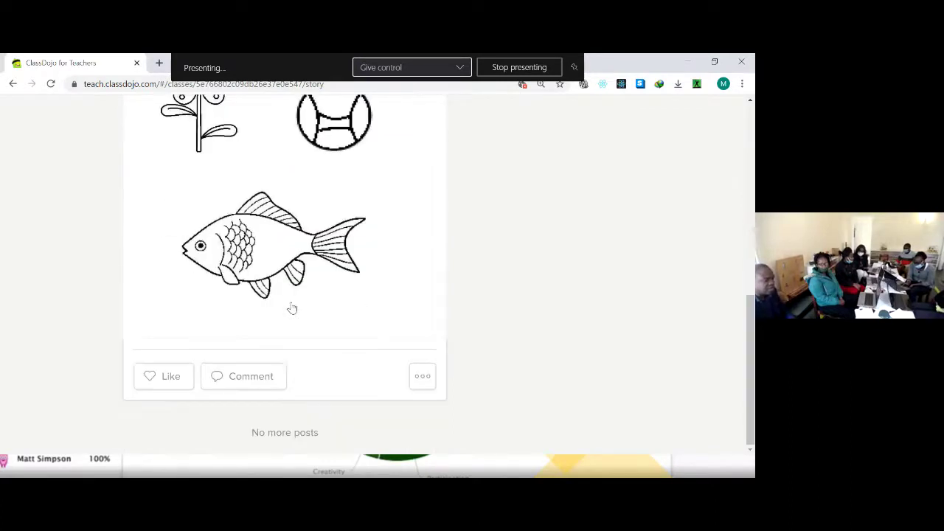
scroll(170, 310, "up", 10)
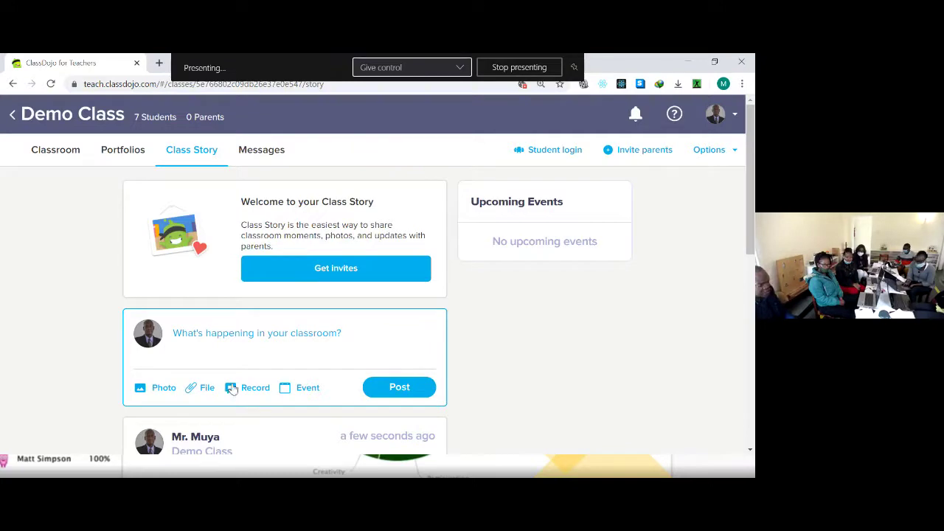
left_click(232, 388)
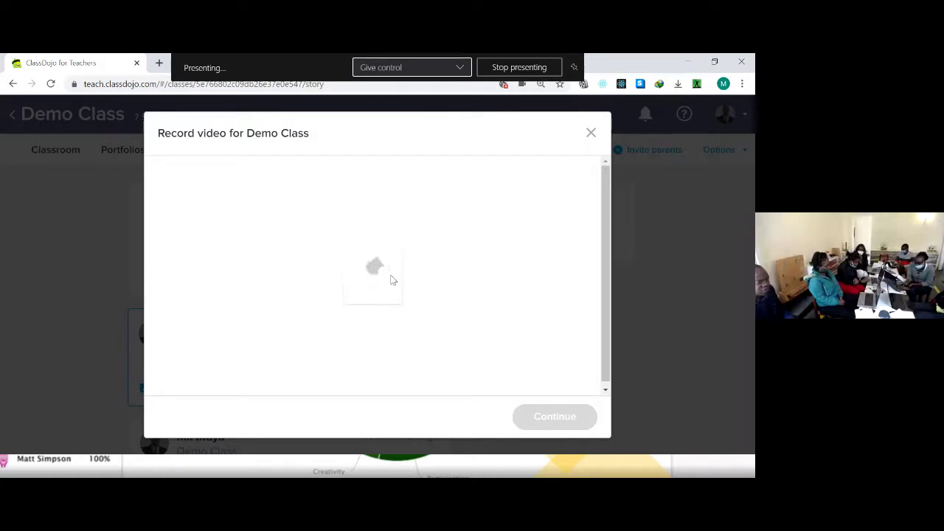
left_click(592, 134)
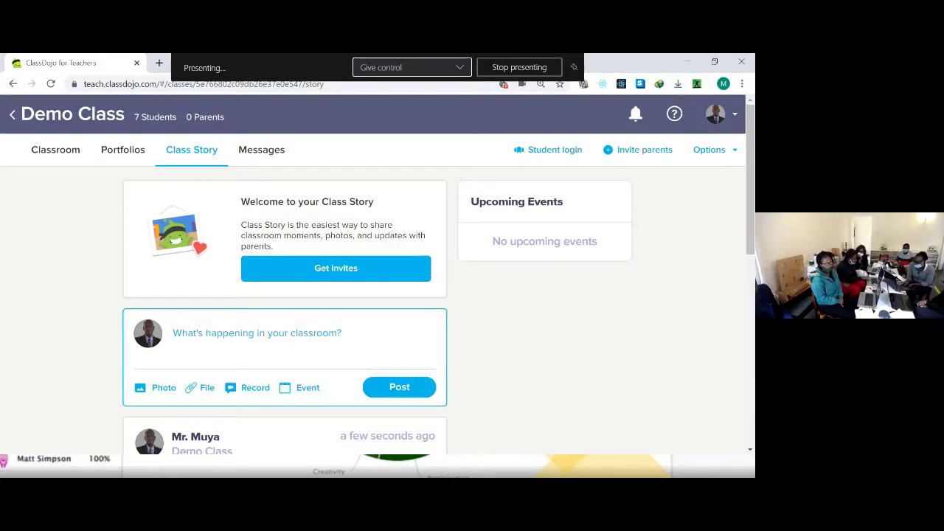
key("super+d")
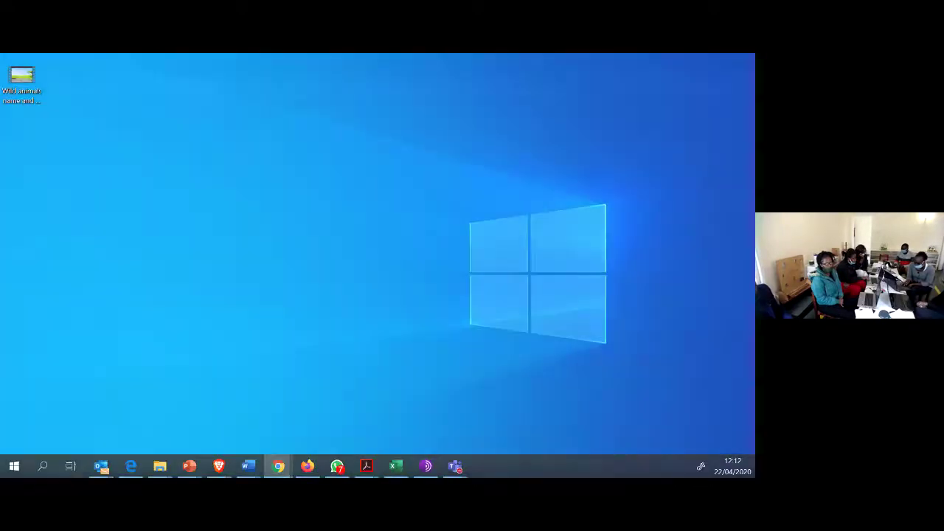
key("super+d")
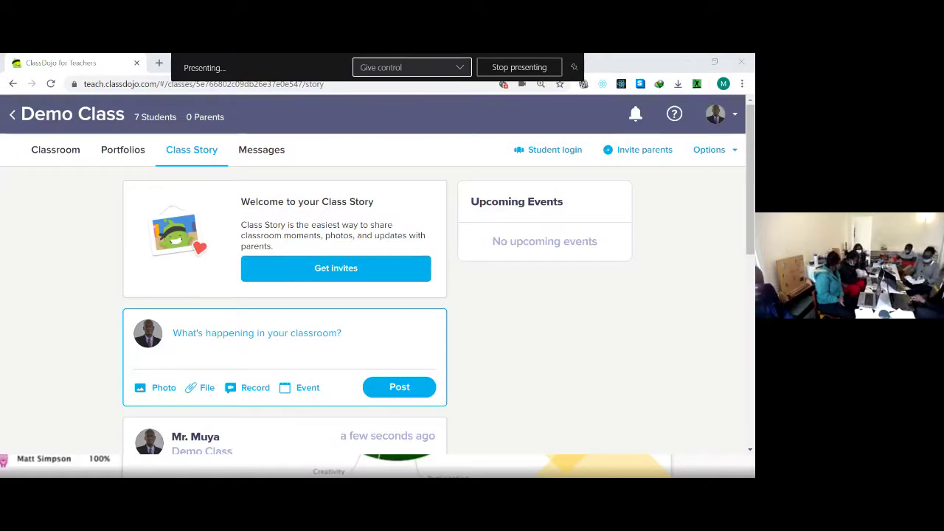
left_click_drag(171, 125, 377, 172)
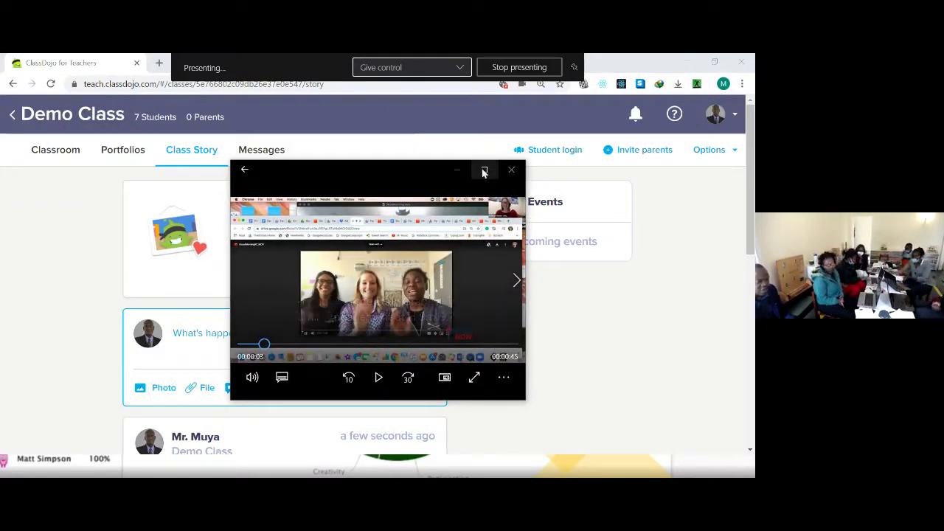
Maximize the Movies & TV player showing the Remote Learning with the Early Grades clip.
left_click(484, 171)
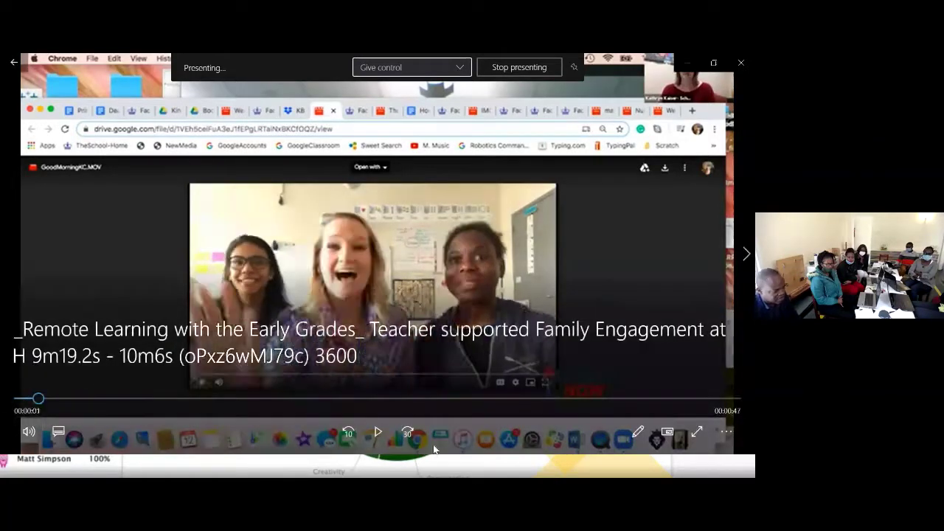
Play the full-screen remote-learning clip.
left_click(377, 432)
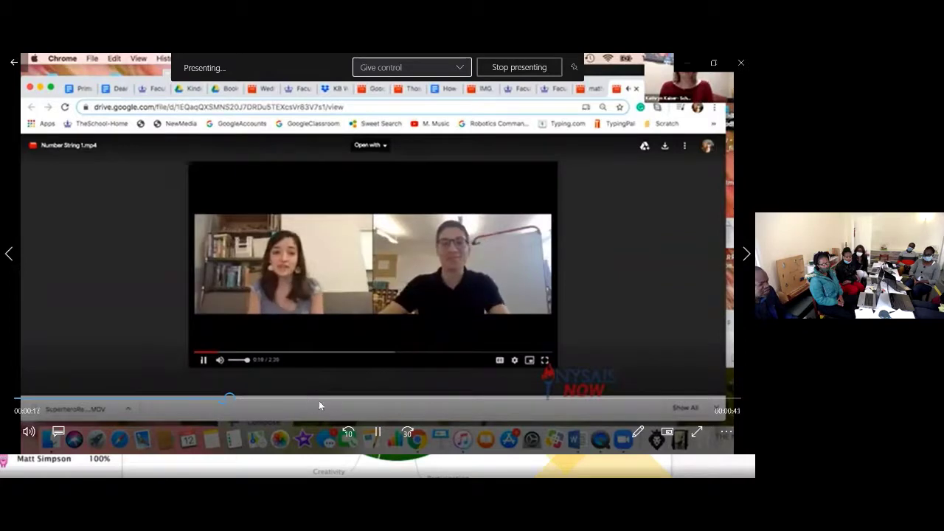
Jump forward twice on the seek bar to reach the kindergarten intro lesson.
left_click(381, 399)
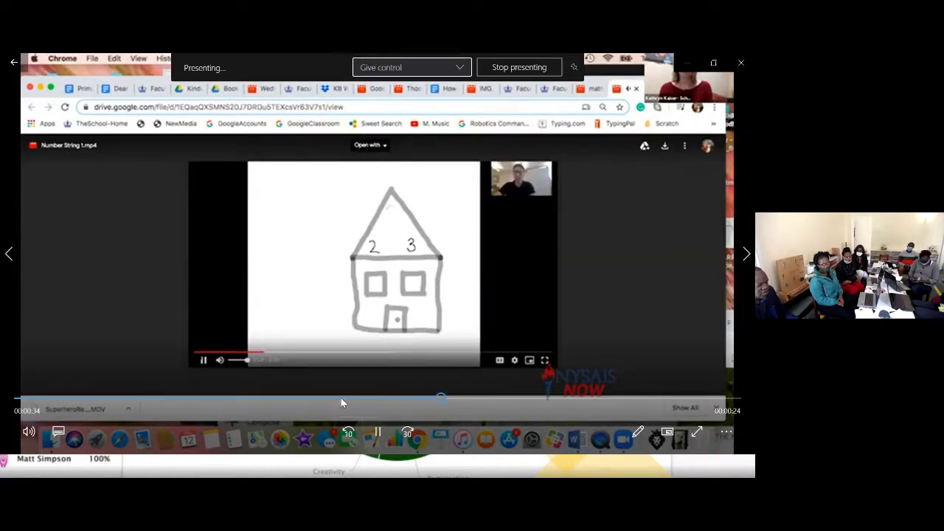
left_click(602, 398)
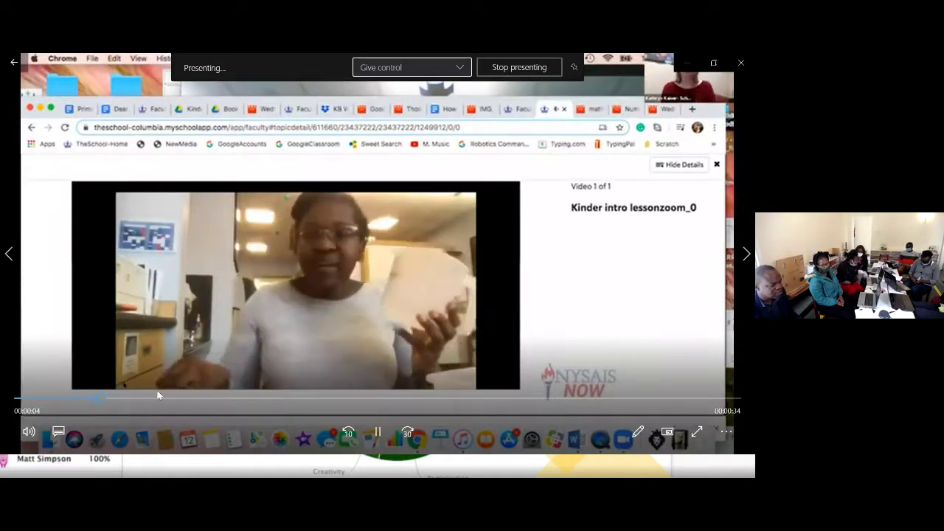
Pause and resume the clip, then skip ahead to the KB Welcome Greeting example.
left_click(377, 432)
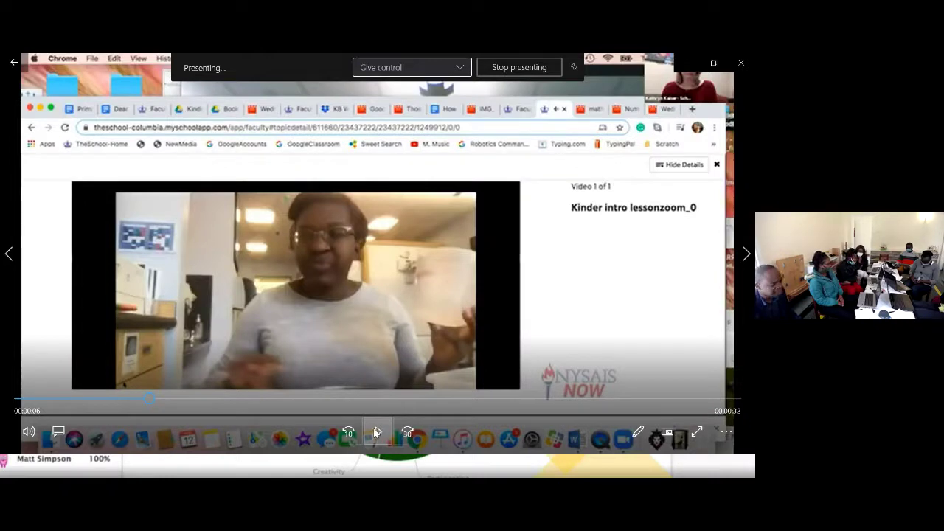
left_click(376, 432)
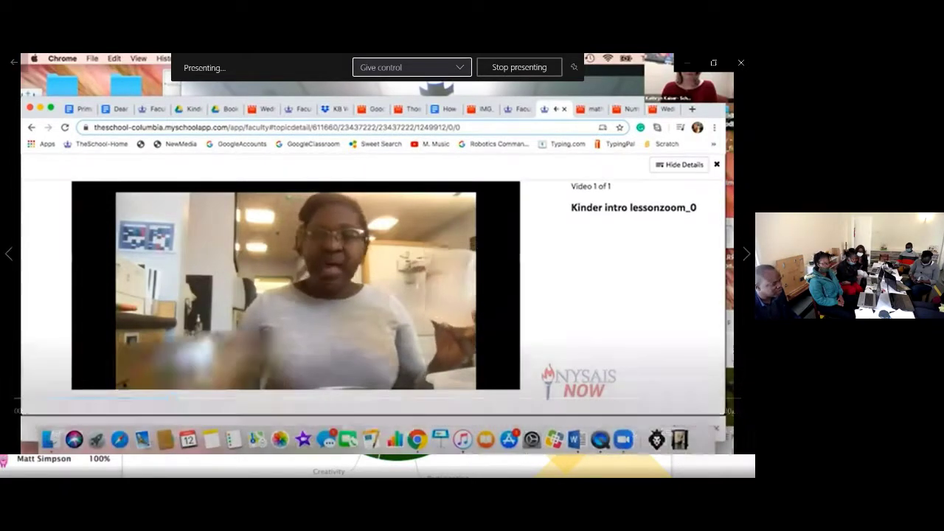
mouse_move(373, 428)
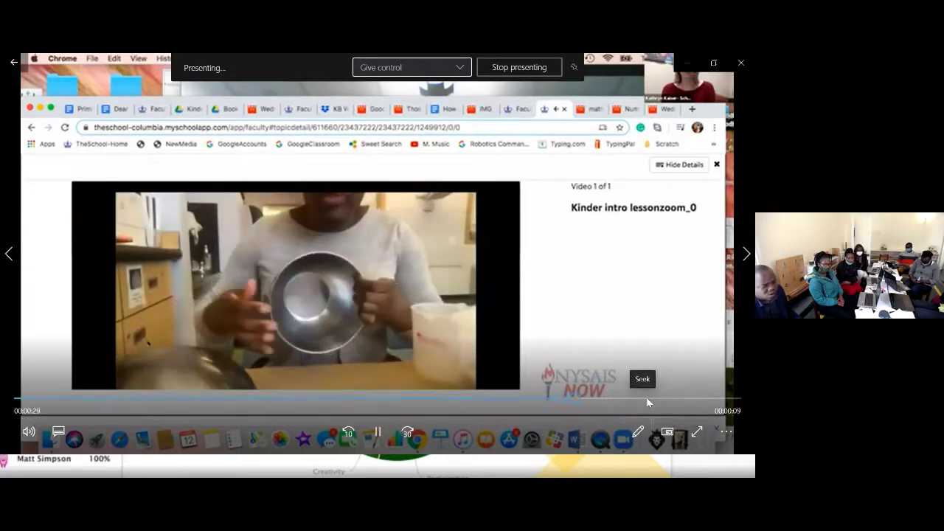
left_click(646, 398)
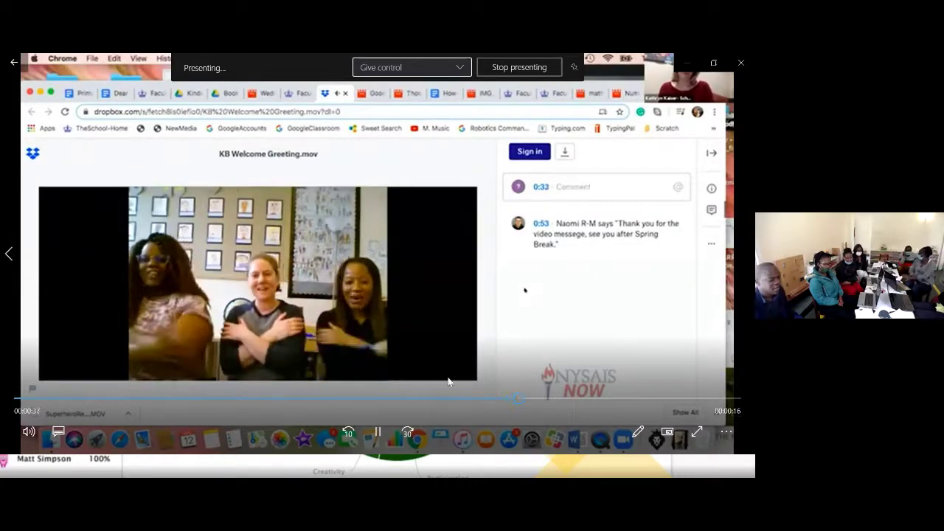
Pause the KB Welcome Greeting video and minimize its window to reveal the Class Story feed.
left_click(376, 432)
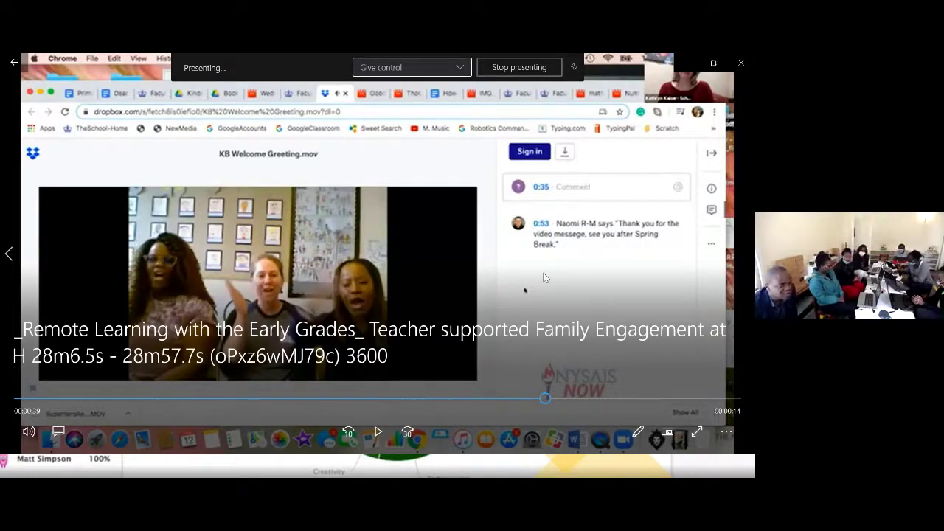
left_click(690, 69)
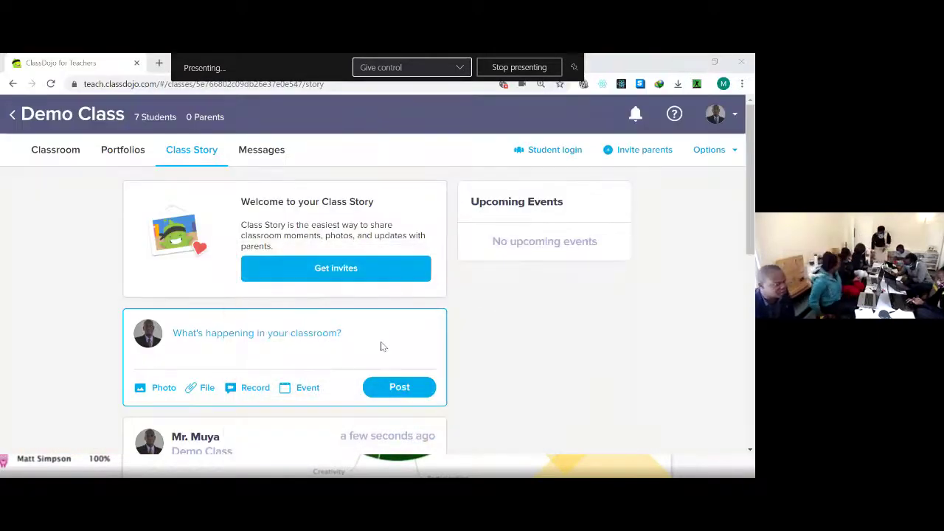
scroll(369, 342, "down", 5)
scroll(358, 339, "down", 3)
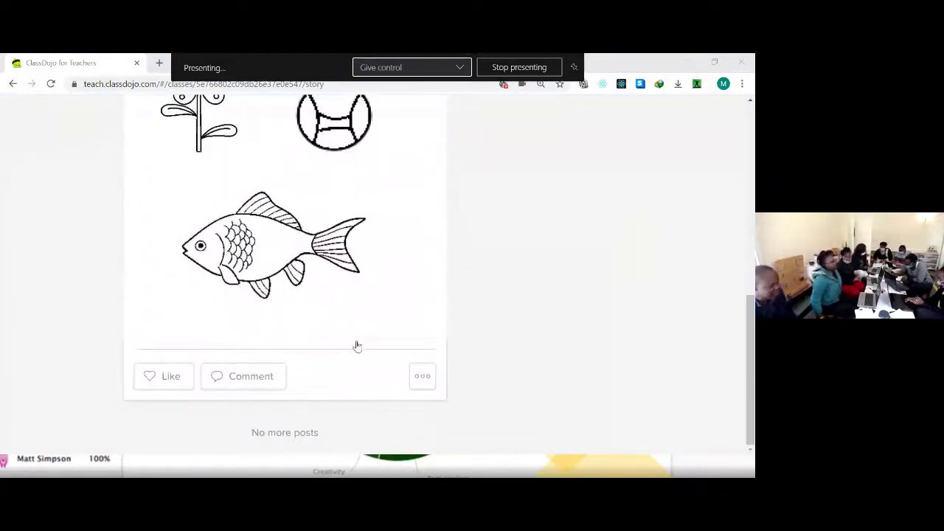
scroll(377, 358, "up", 10)
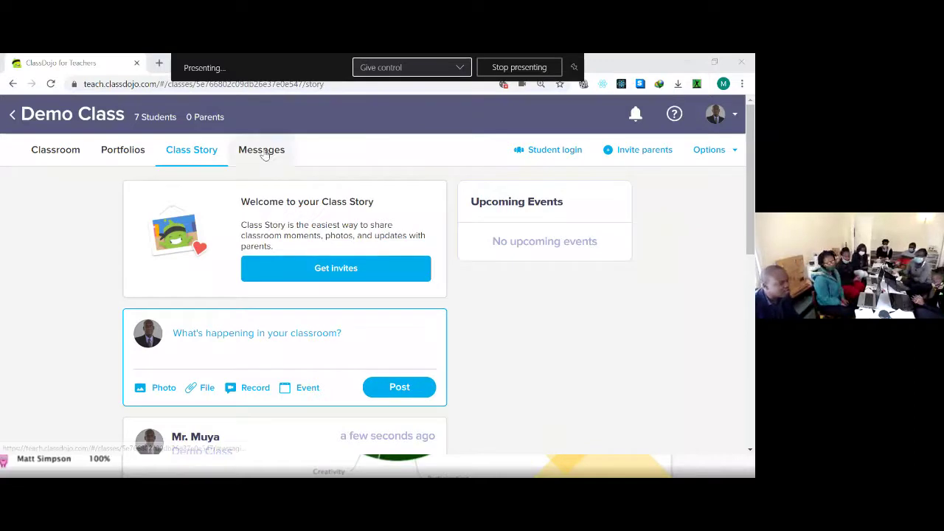
Switch the Demo Class to its Messages tab with the All parents conversation.
left_click(262, 151)
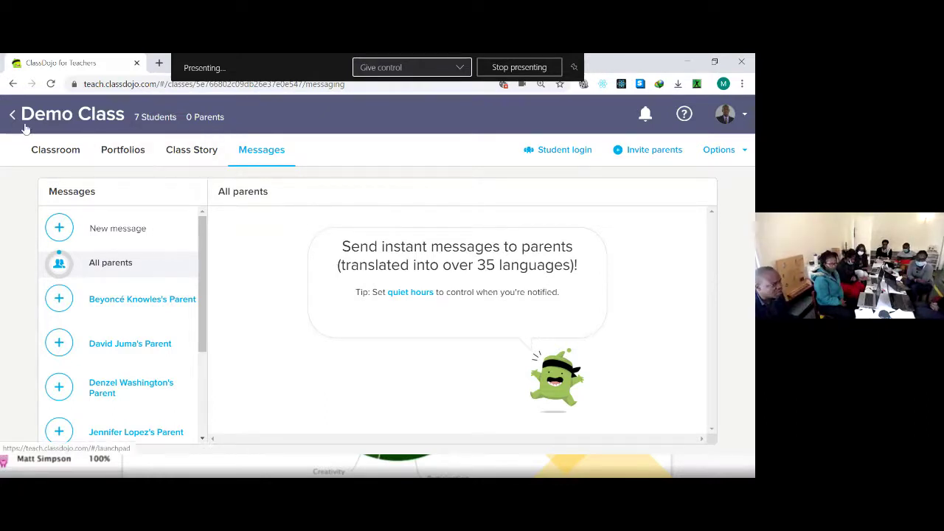
Return to the Classroom roster and open the first student's feedback window.
left_click(57, 148)
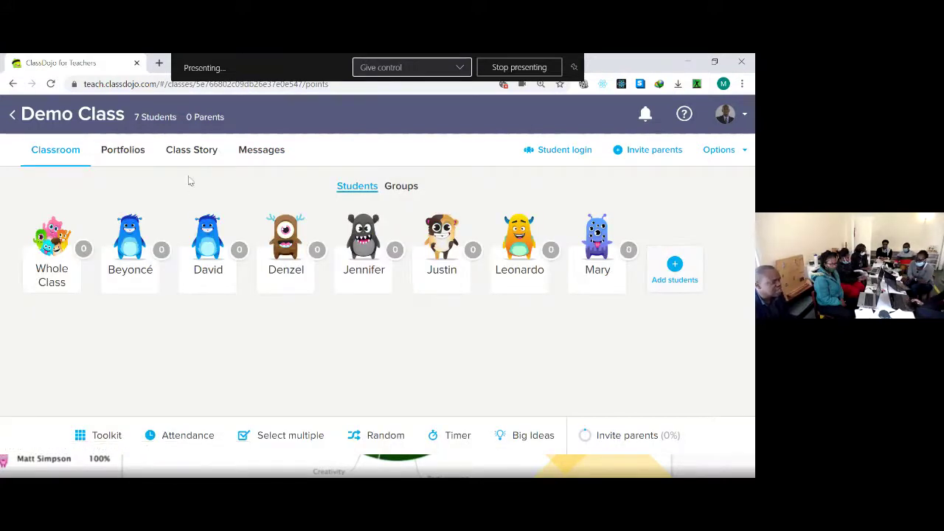
left_click(129, 257)
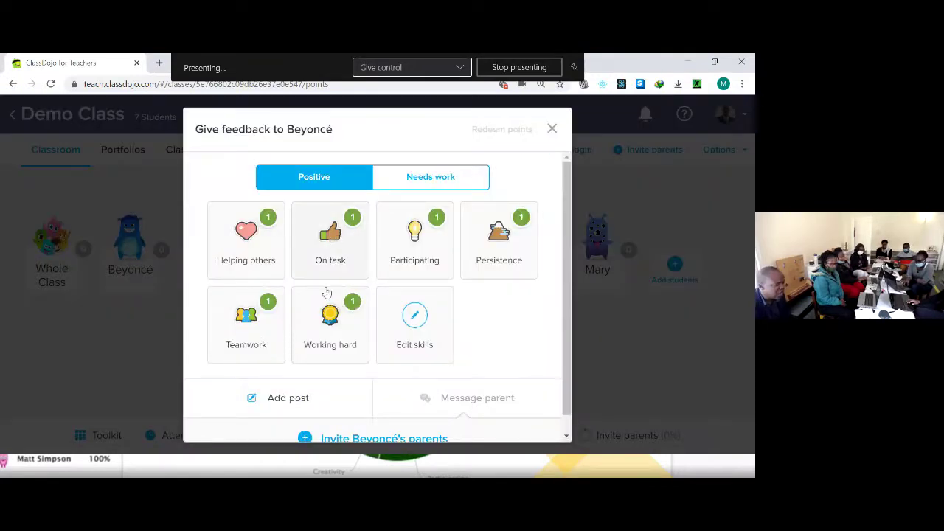
scroll(339, 339, "down", 1)
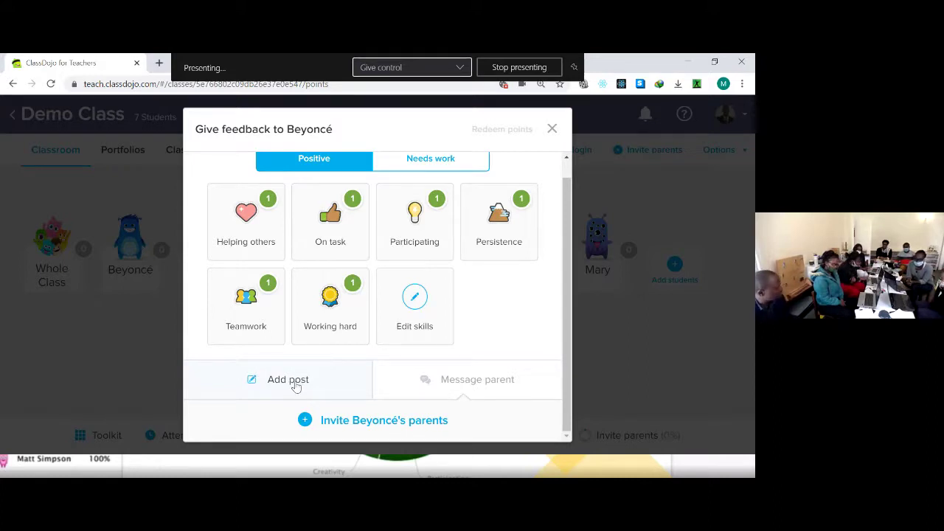
Preview and close the student's Add post and parent-invite windows, then close her feedback window.
left_click(295, 383)
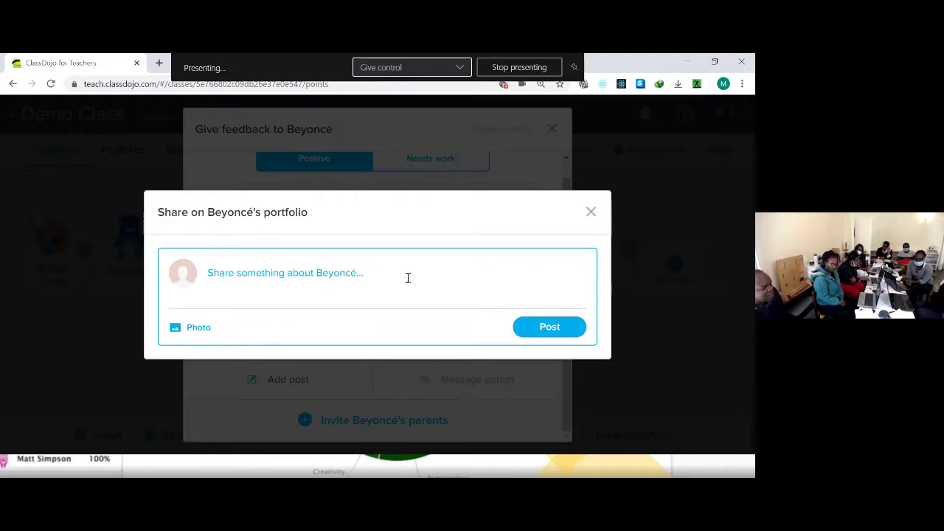
left_click(591, 214)
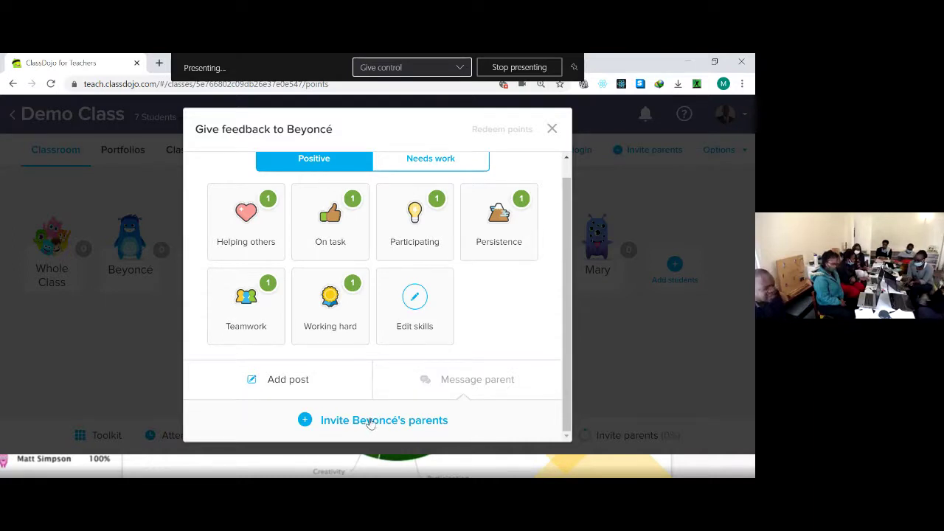
left_click(370, 421)
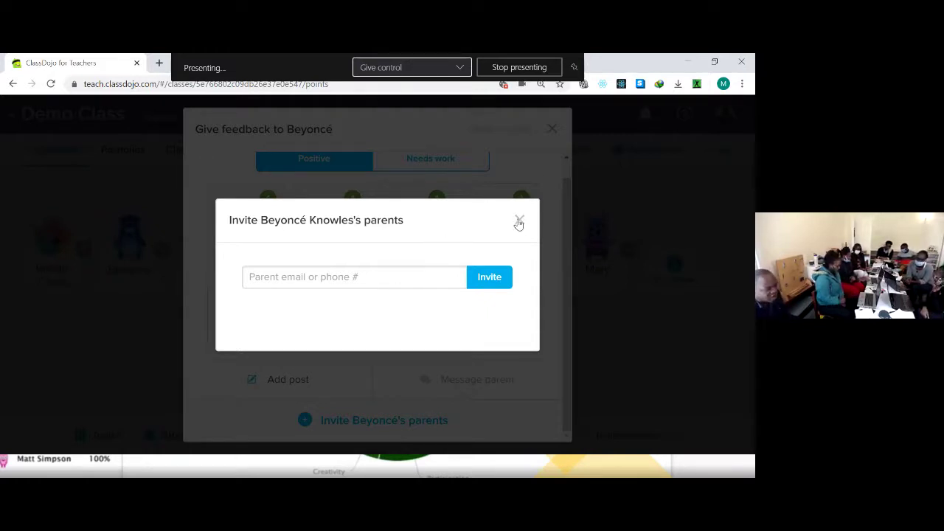
left_click(519, 221)
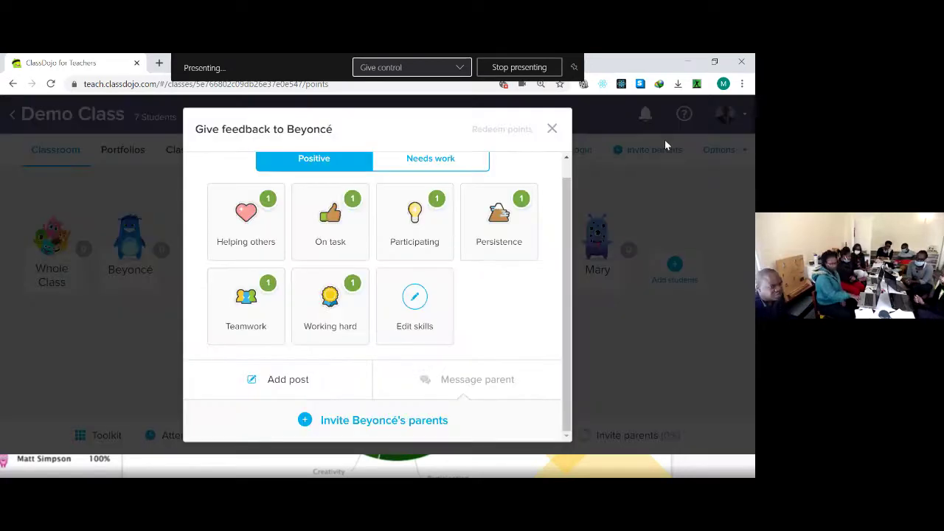
left_click(551, 131)
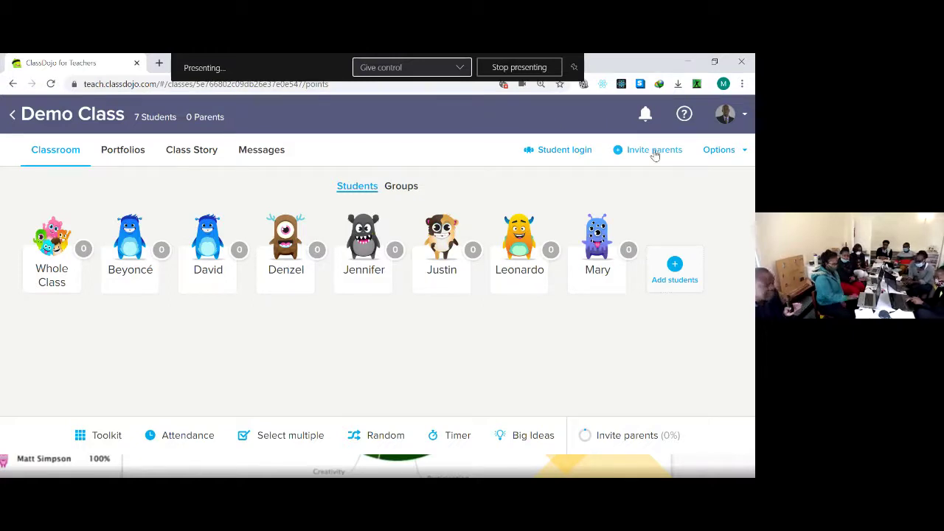
Open the Demo Class parent invitation list, scroll through the 7 students' invite rows, and select the first parent's email-or-phone field.
left_click(653, 151)
scroll(500, 270, "down", 3)
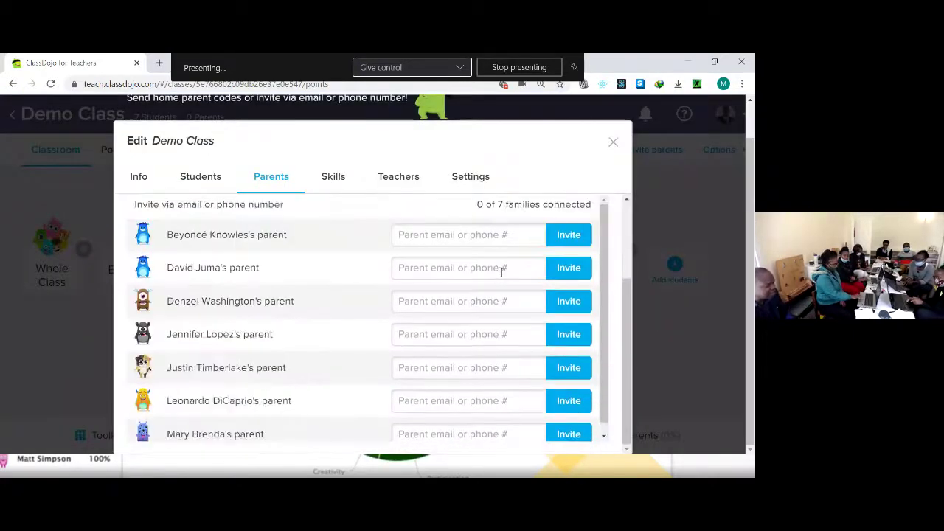
scroll(500, 272, "down", 1)
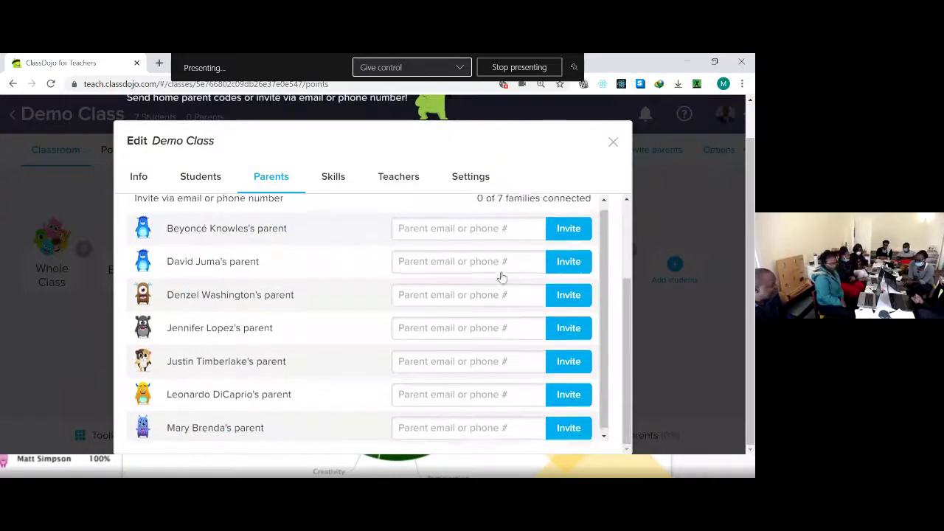
scroll(500, 274, "up", 1)
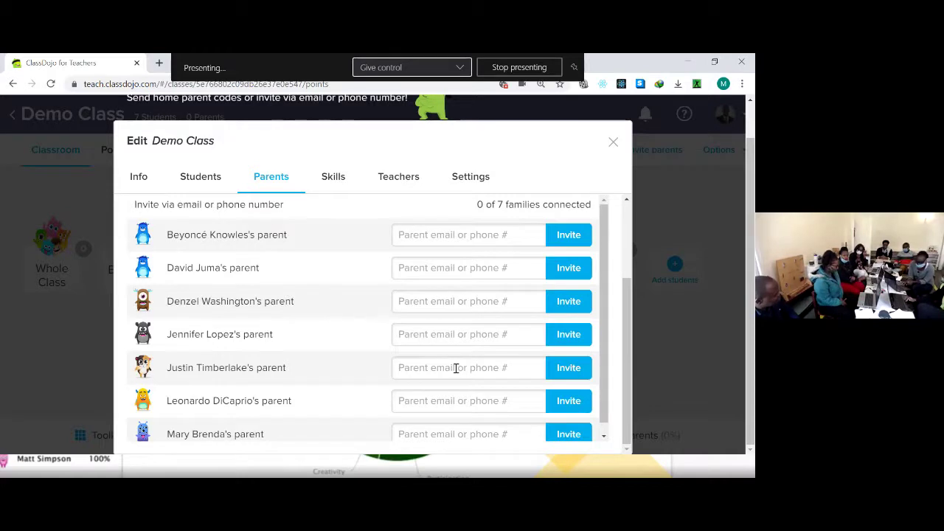
scroll(453, 332, "down", 1)
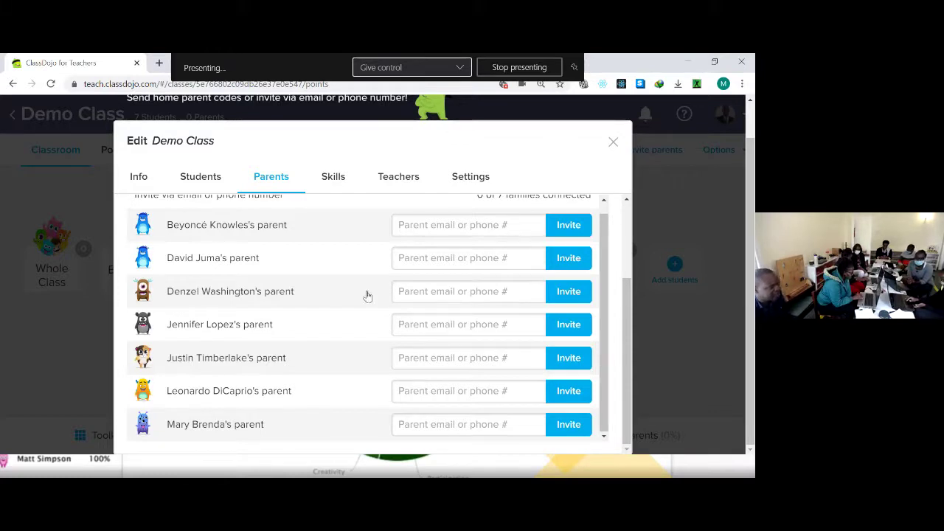
scroll(362, 300, "up", 2)
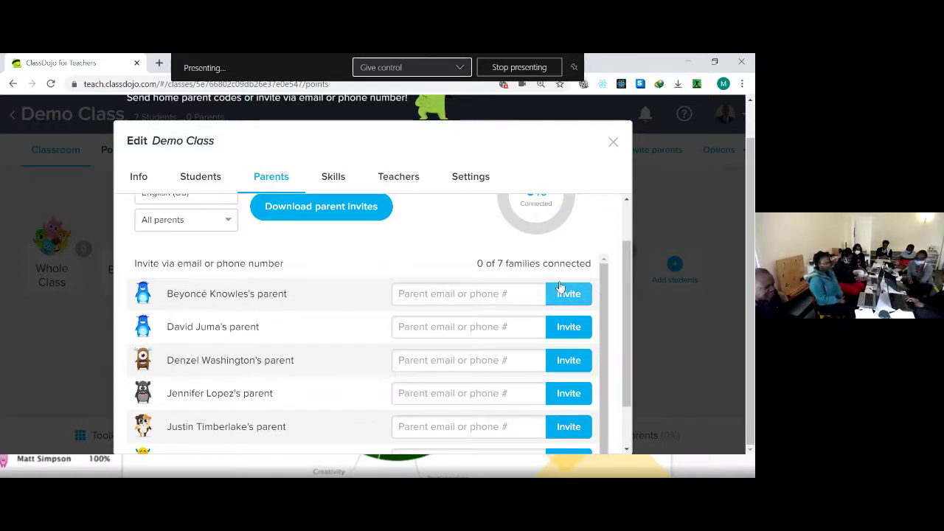
left_click(511, 293)
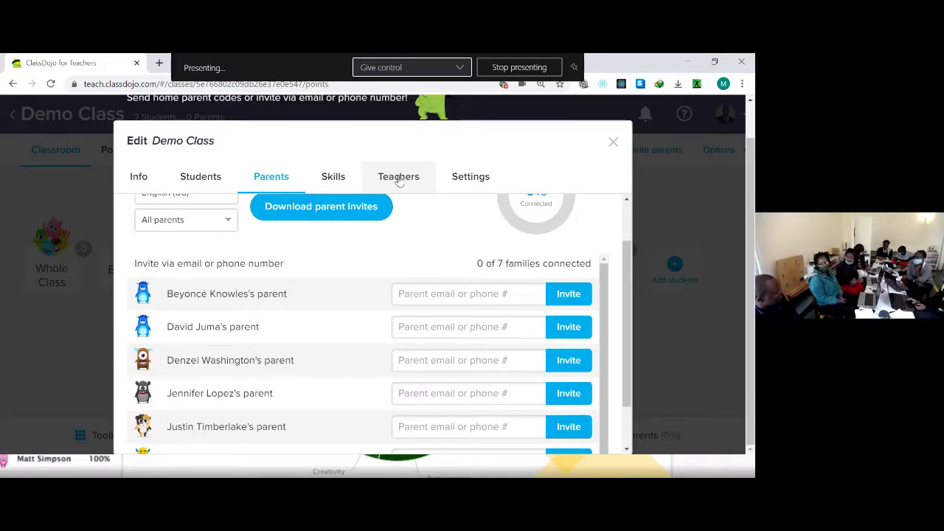
Check the Teachers, Skills and Settings sections of Edit Demo Class, then close the dialog.
left_click(398, 179)
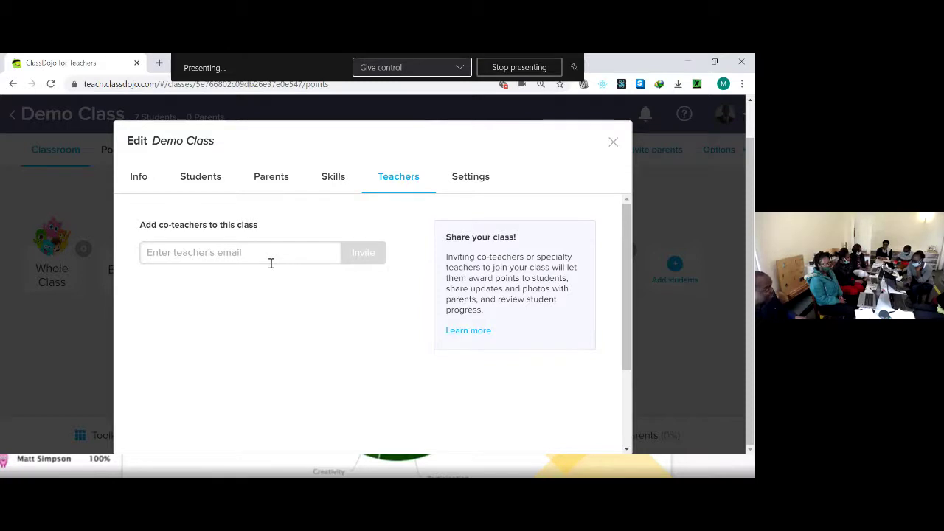
left_click(333, 179)
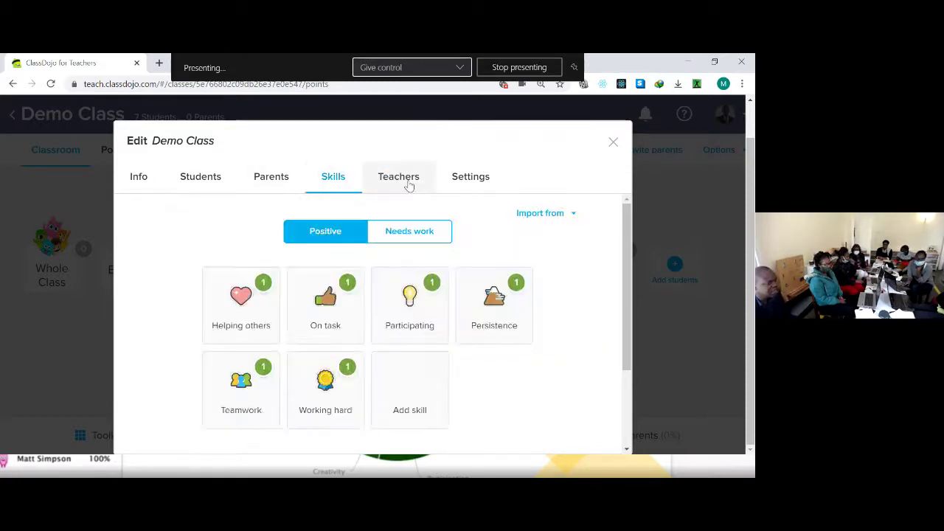
left_click(465, 178)
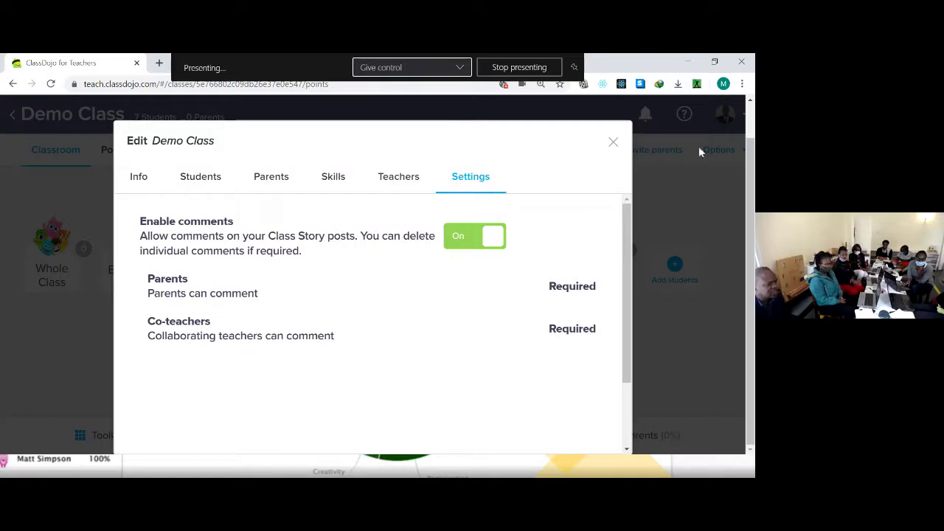
left_click(613, 144)
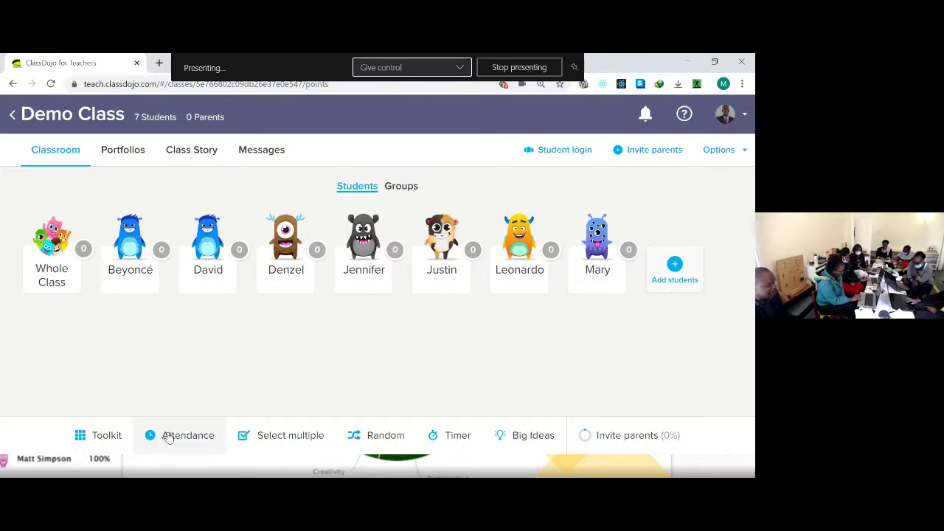
left_click(170, 438)
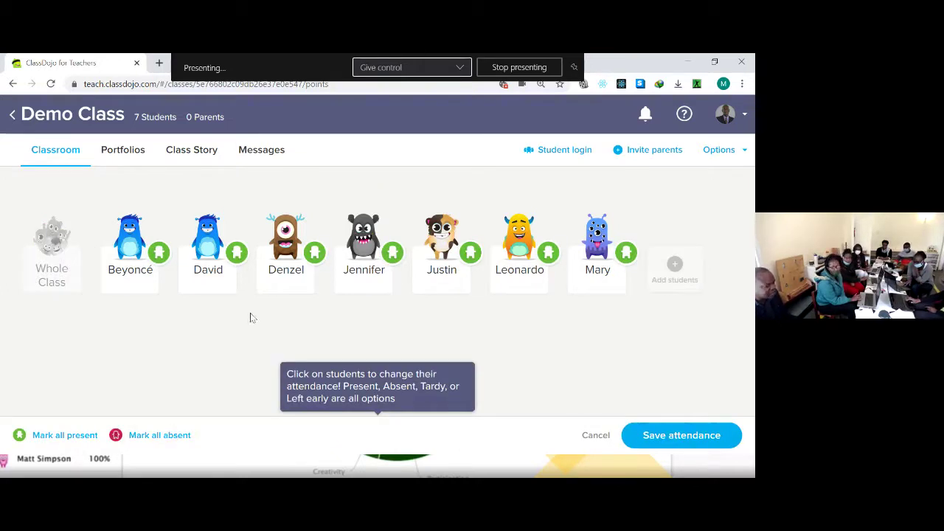
left_click(389, 260)
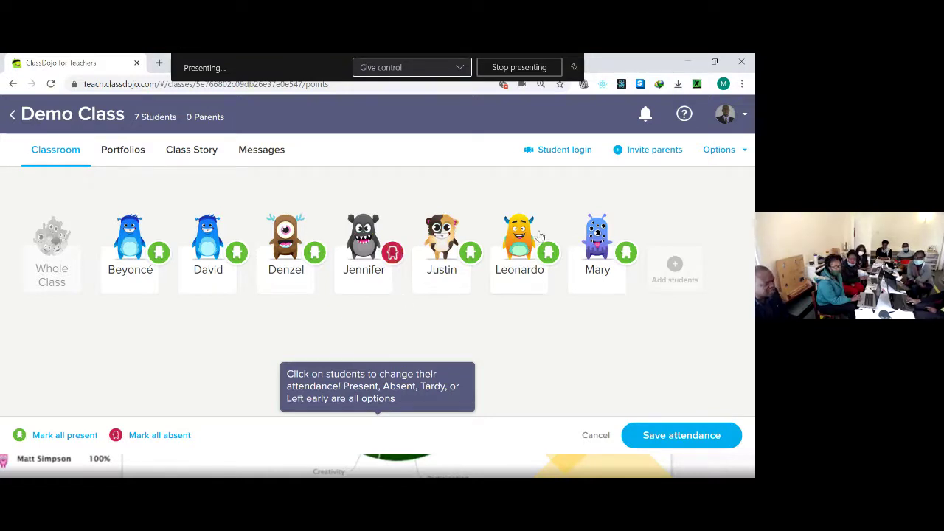
left_click(548, 254)
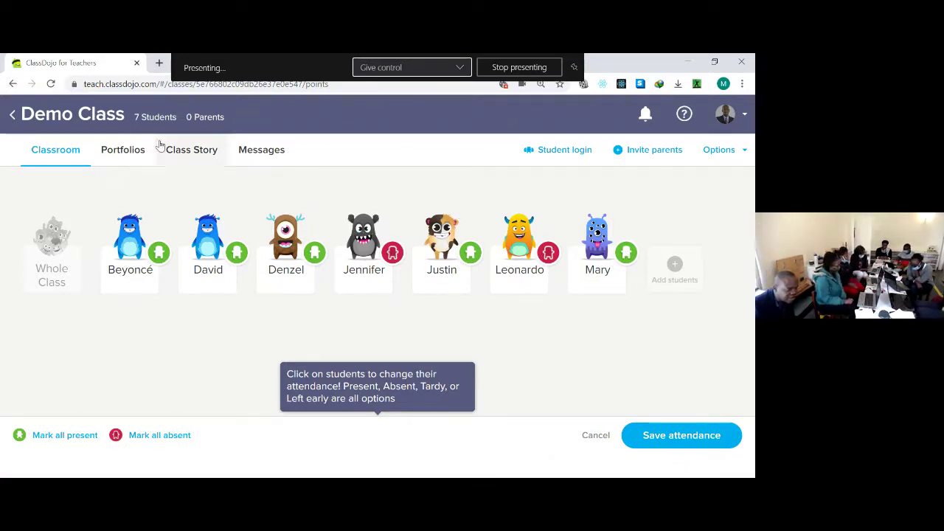
left_click(72, 437)
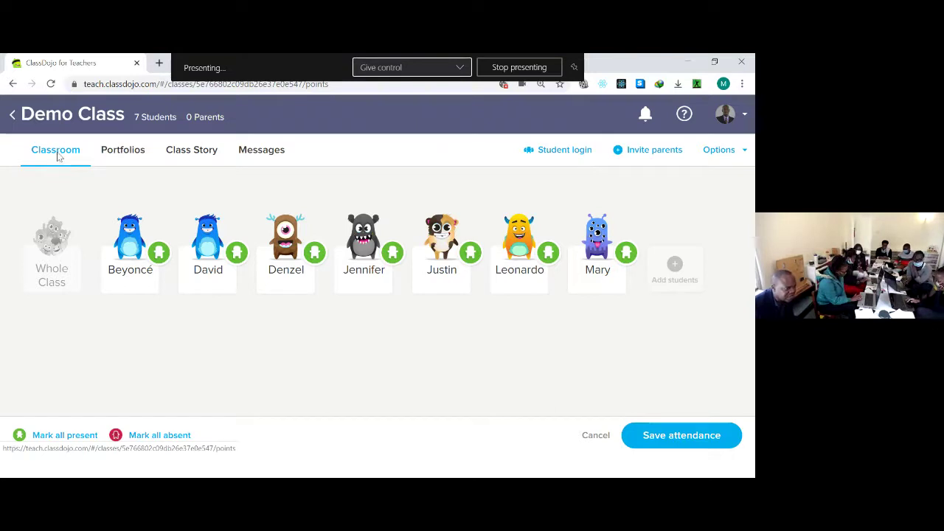
left_click(595, 438)
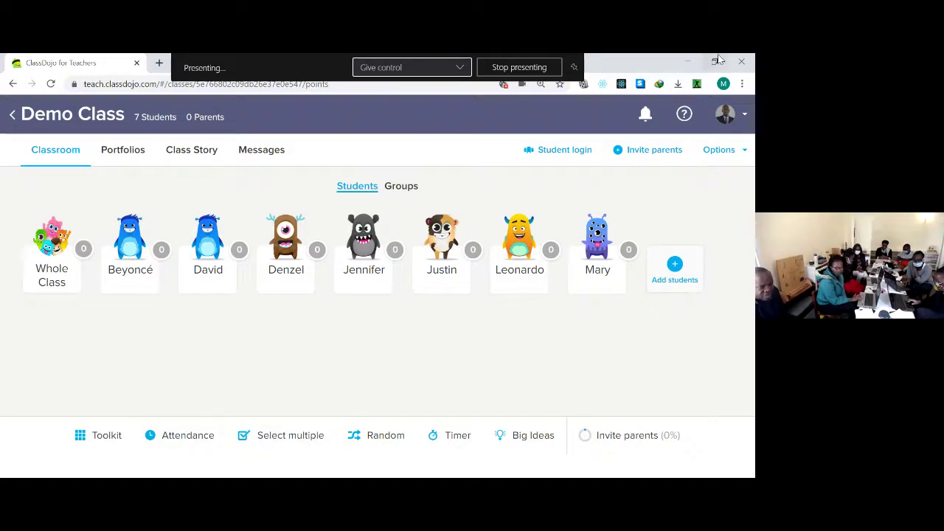
Zoom the browser page to 150%.
left_click(742, 83)
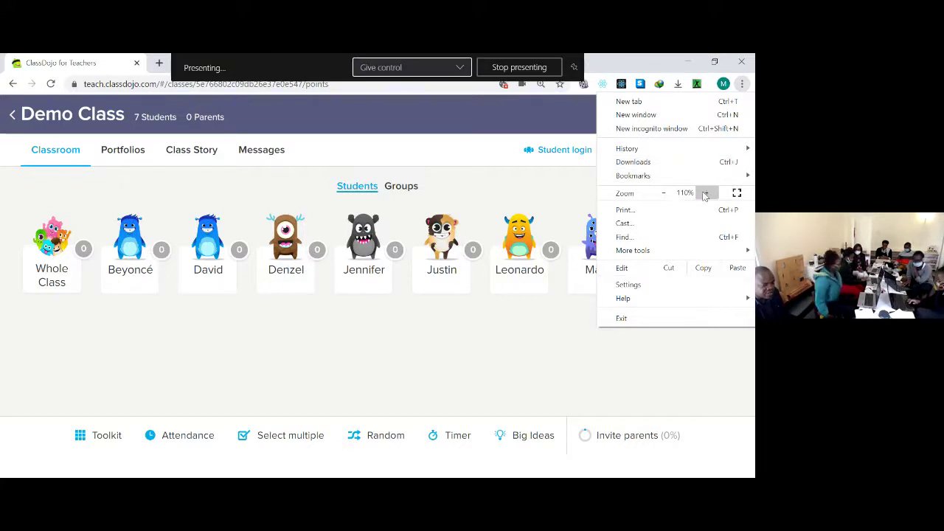
left_click(705, 193)
left_click(705, 193)
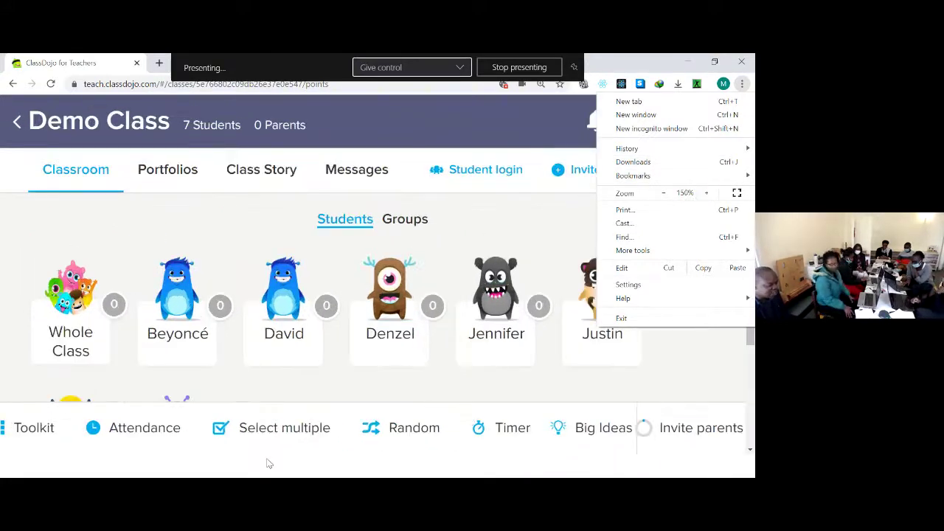
left_click(129, 447)
Open and cancel Attendance without saving, then bring up the class timer at 5:00.
left_click(128, 446)
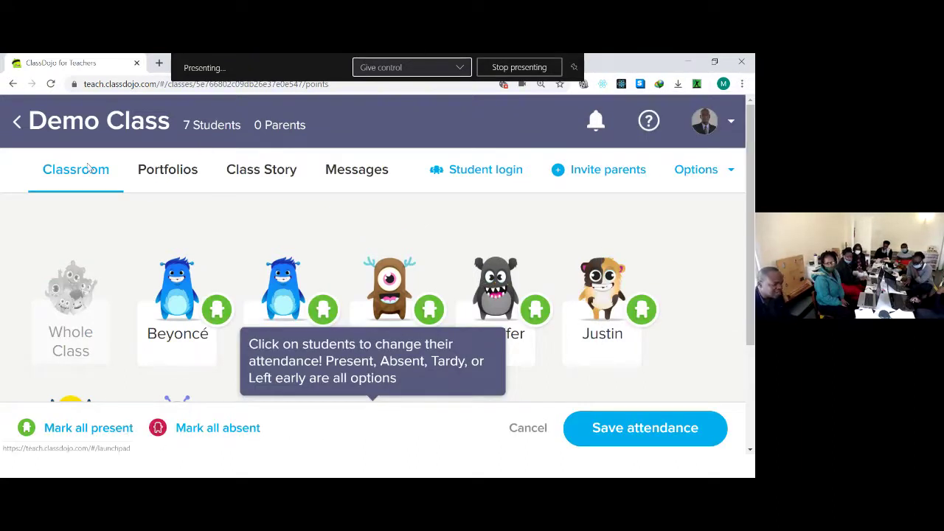
left_click(525, 428)
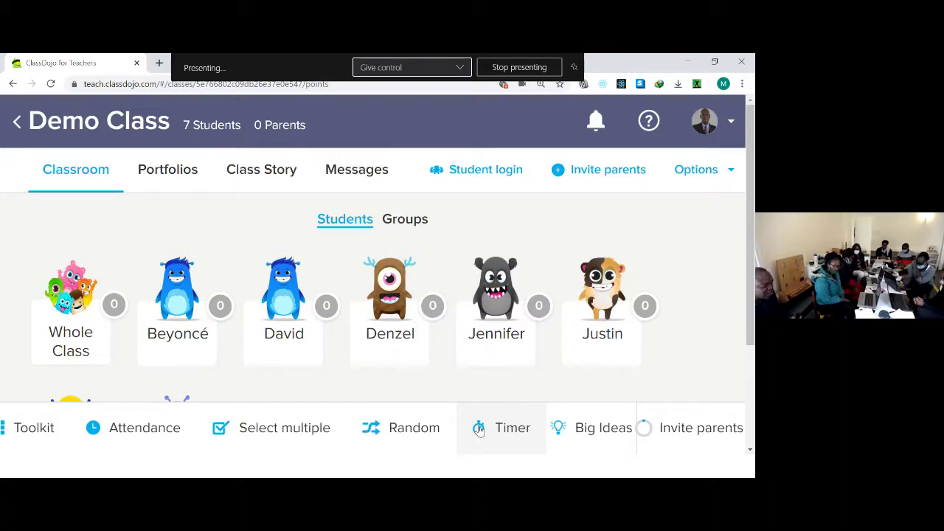
left_click(479, 429)
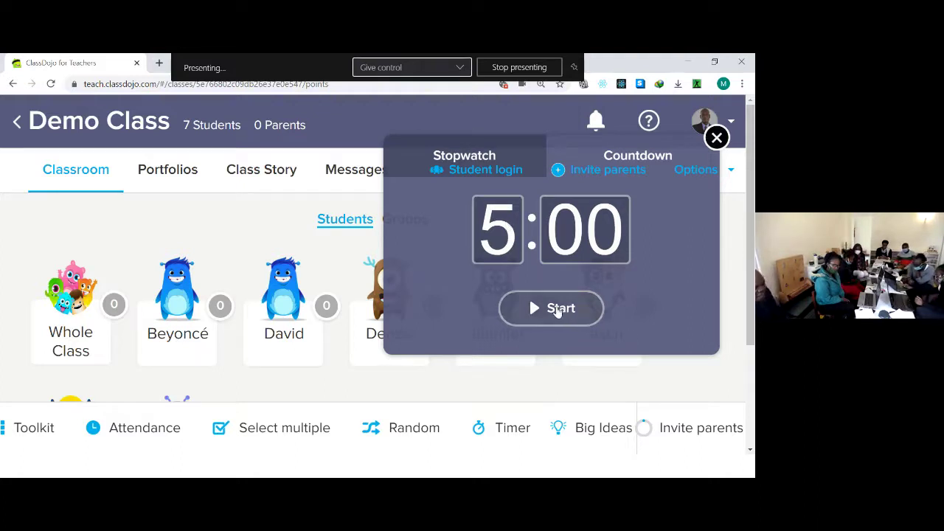
Start the 5:00 countdown, switch the timer to the stopwatch at 0:00, then go to Messages.
left_click(559, 310)
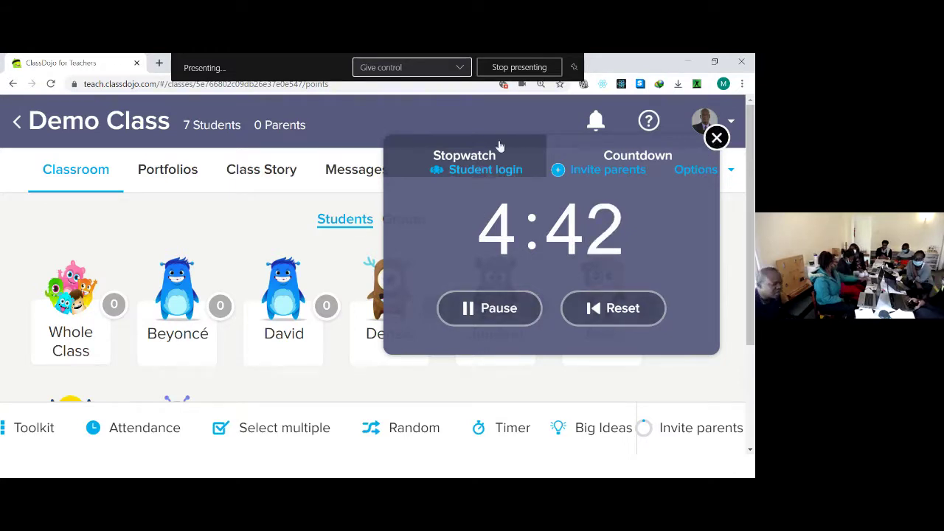
double_click(603, 157)
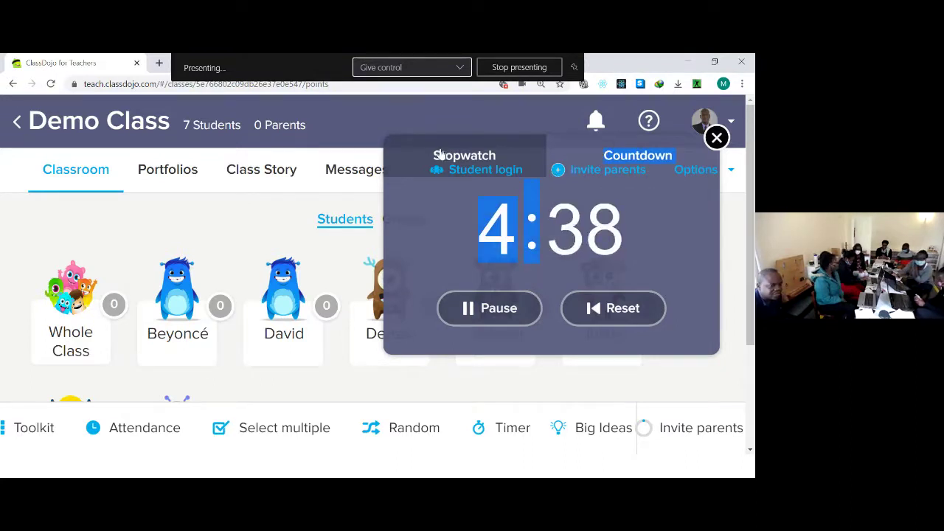
left_click(460, 155)
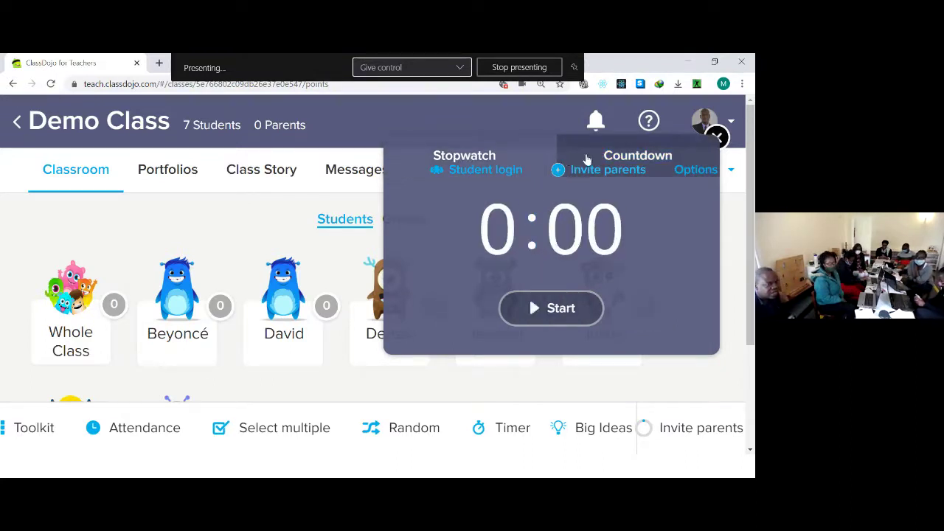
left_click(633, 155)
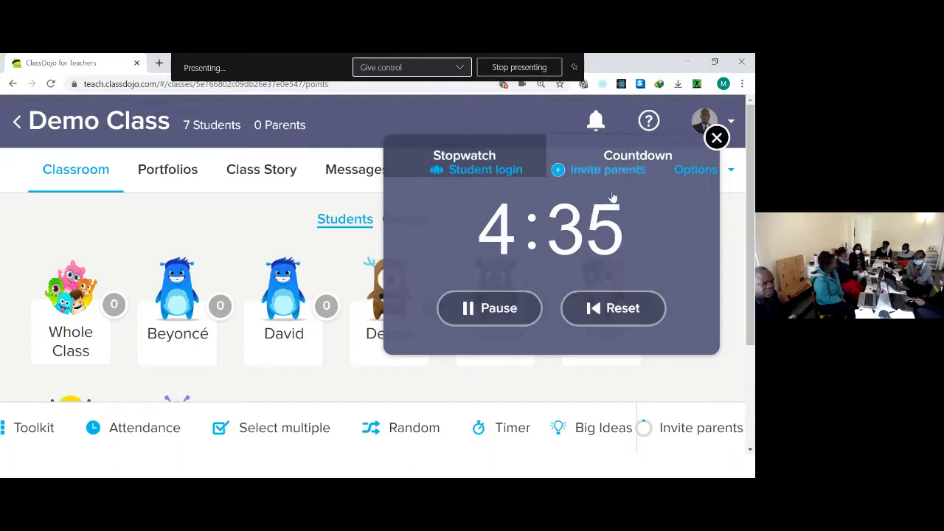
left_click(478, 155)
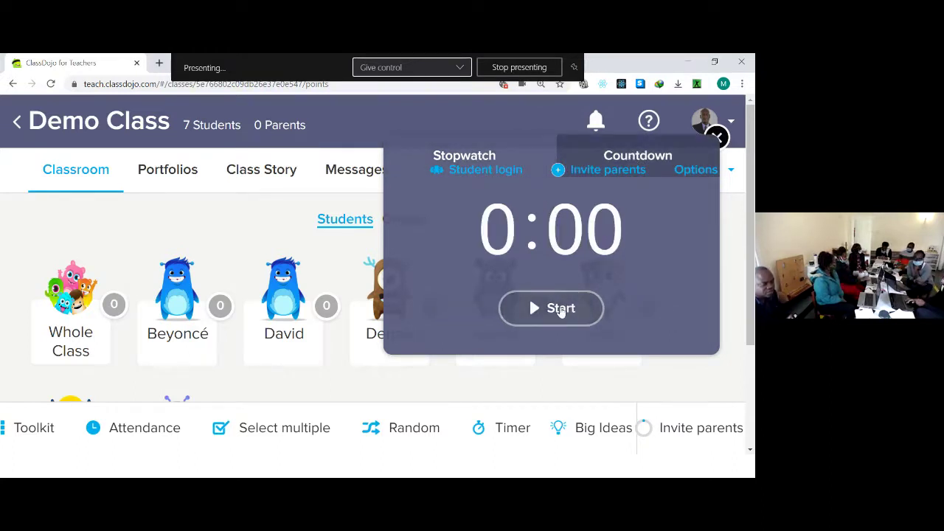
left_click(332, 198)
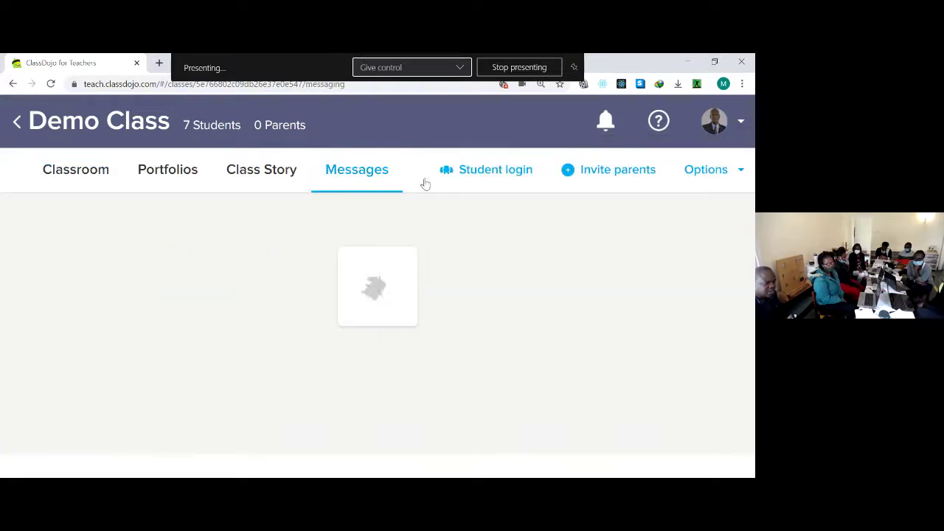
Open the Class Story feed, scroll through the posts, and click into the 'What's happening in your classroom?' box.
left_click(255, 169)
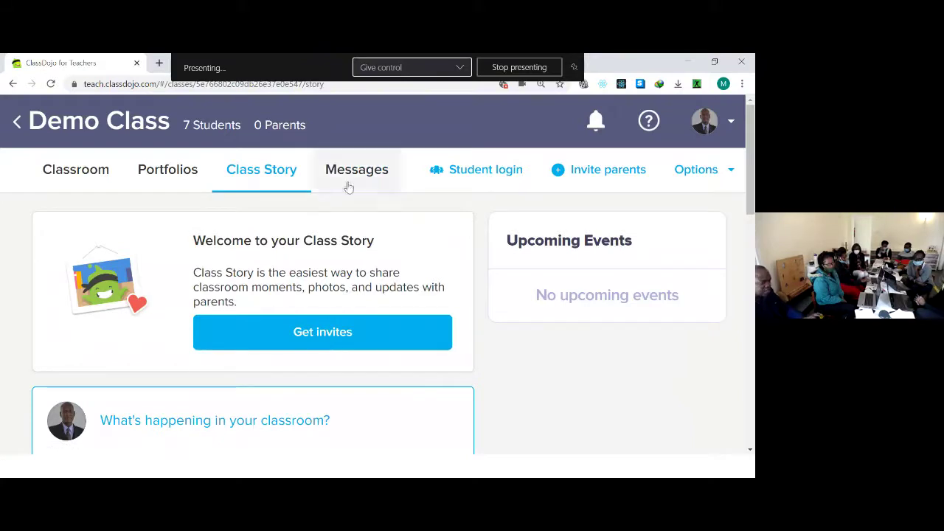
scroll(287, 376, "down", 7)
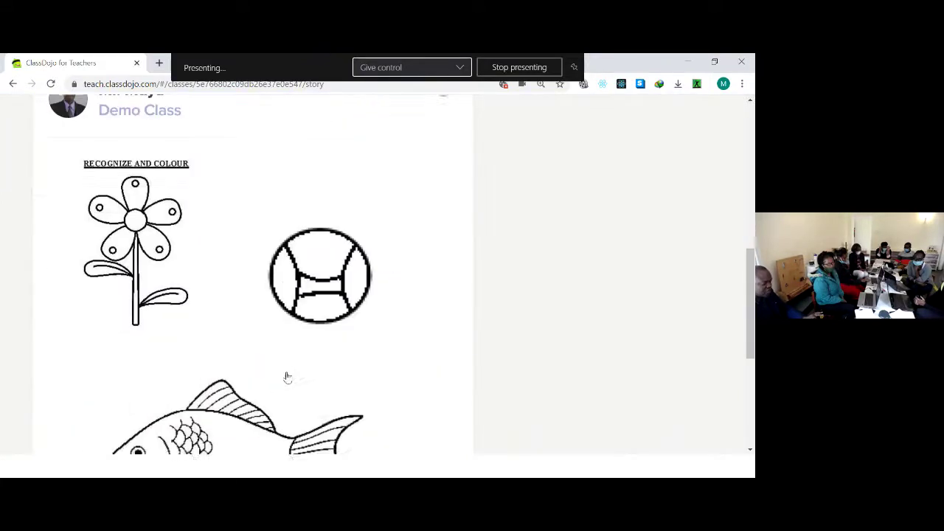
scroll(288, 378, "down", 4)
scroll(288, 378, "up", 2)
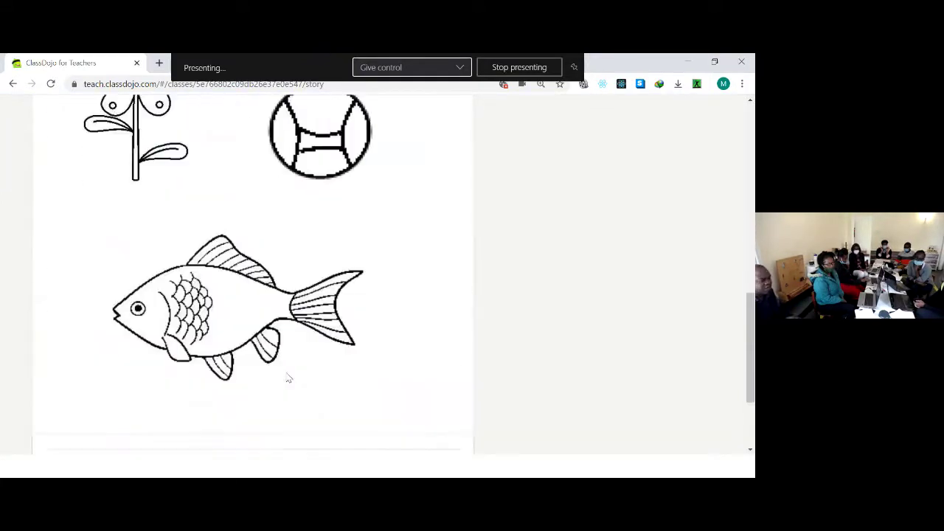
scroll(289, 378, "up", 8)
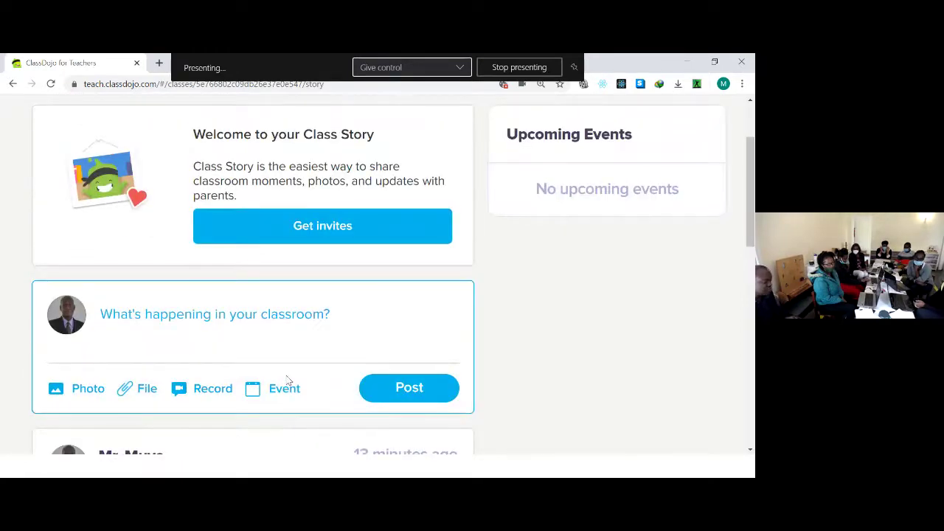
scroll(288, 379, "up", 2)
scroll(287, 379, "down", 6)
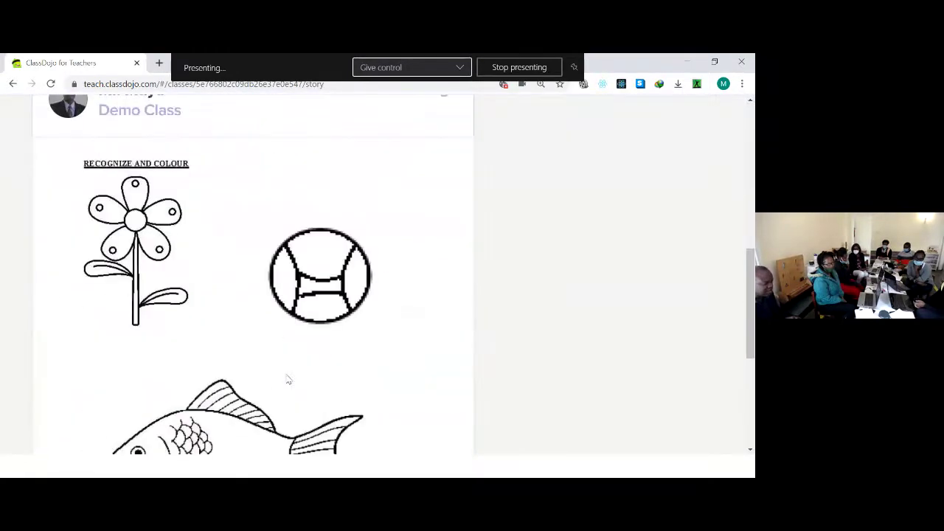
scroll(288, 380, "up", 2)
scroll(266, 329, "up", 3)
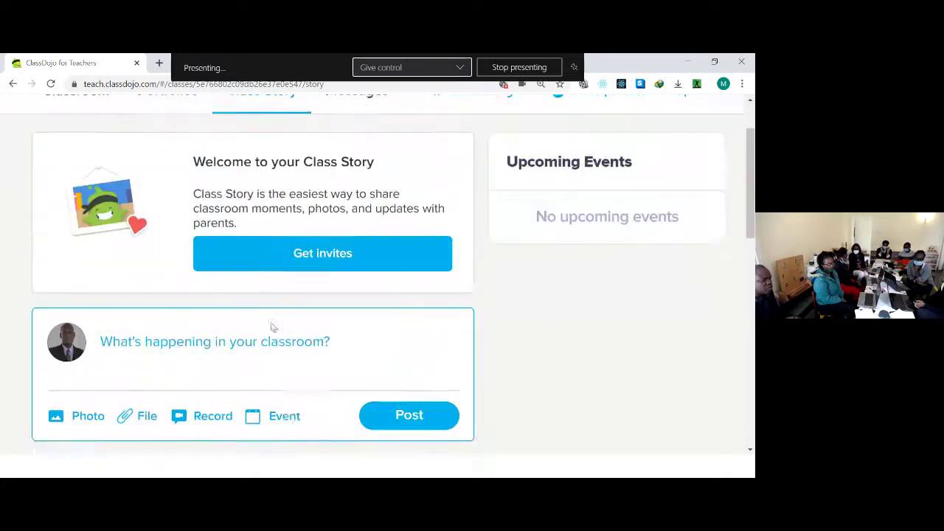
scroll(281, 339, "up", 2)
scroll(291, 354, "down", 3)
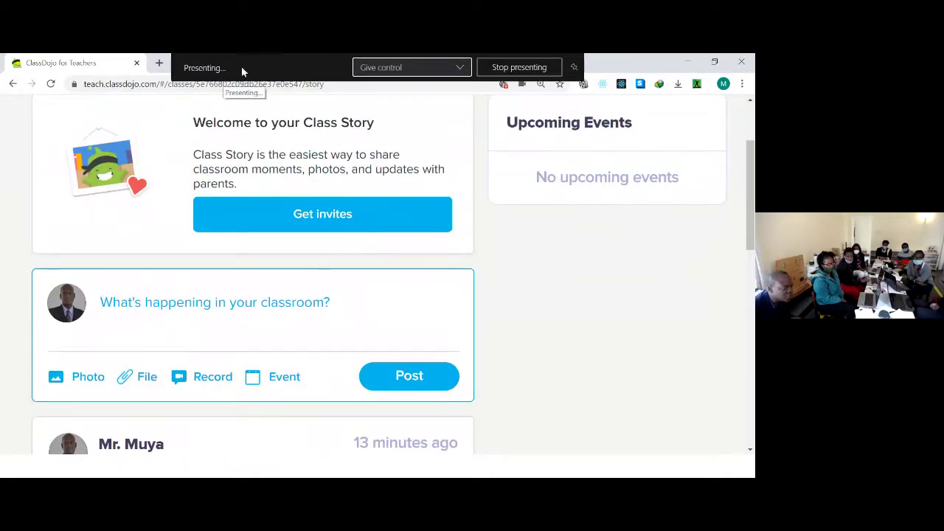
left_click(379, 305)
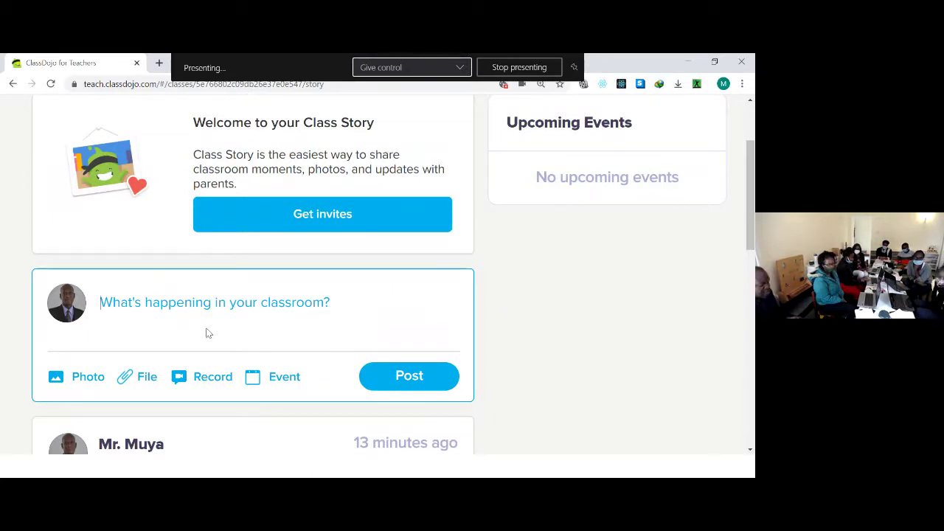
left_click(207, 377)
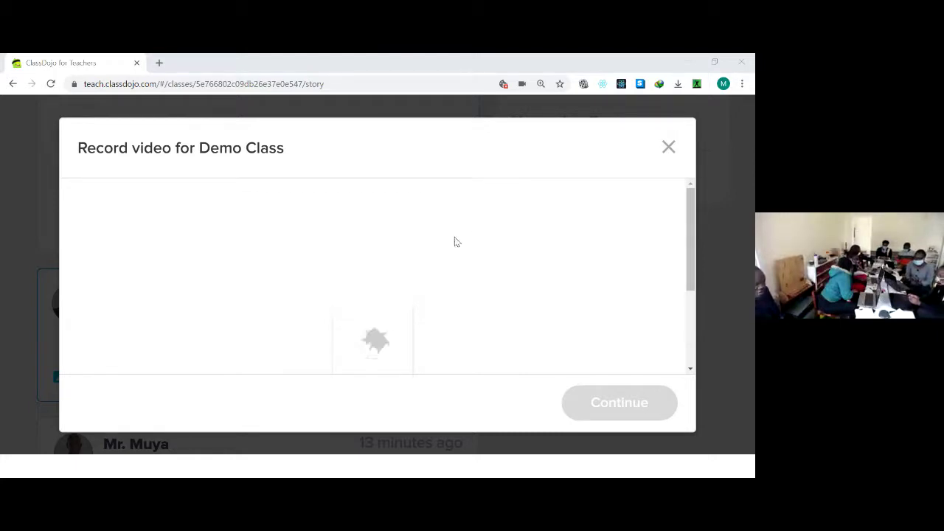
left_click(668, 151)
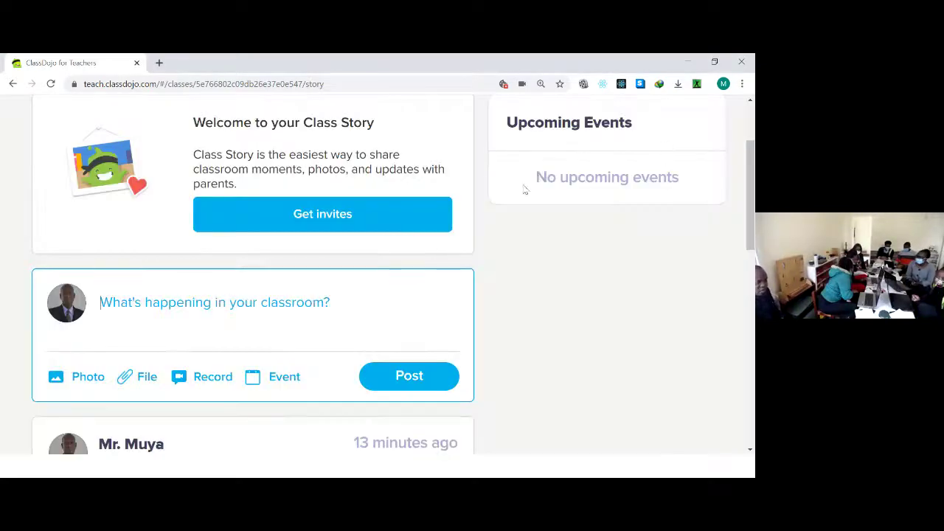
Scroll to the Class Story post composer and open its File upload panel.
scroll(443, 191, "up", 2)
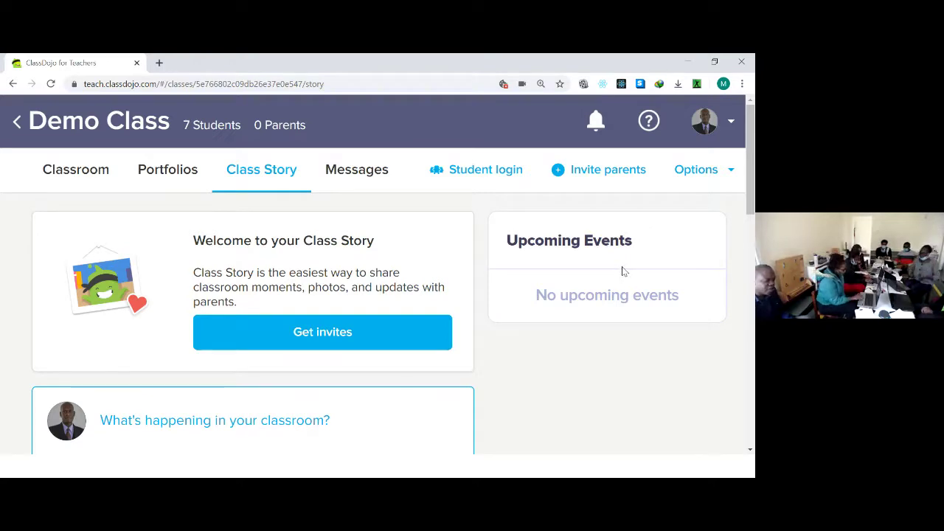
scroll(622, 271, "down", 7)
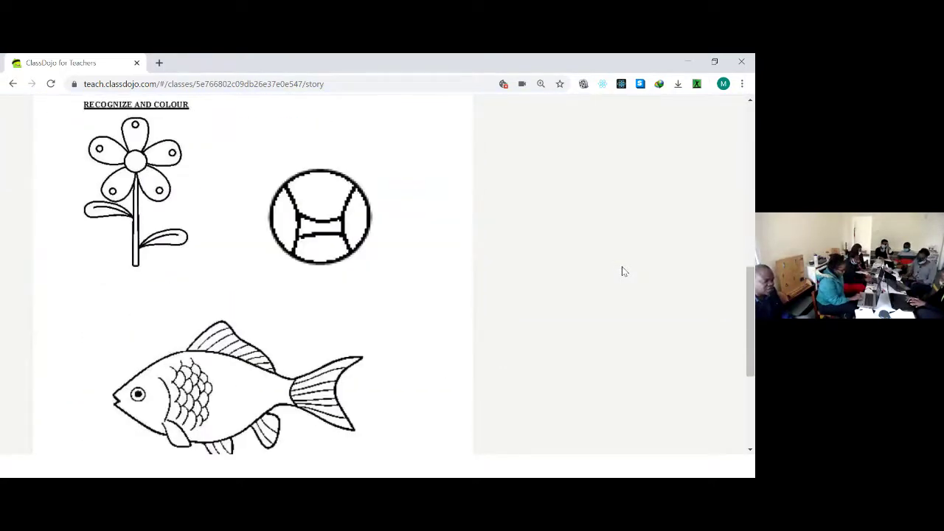
scroll(621, 272, "up", 6)
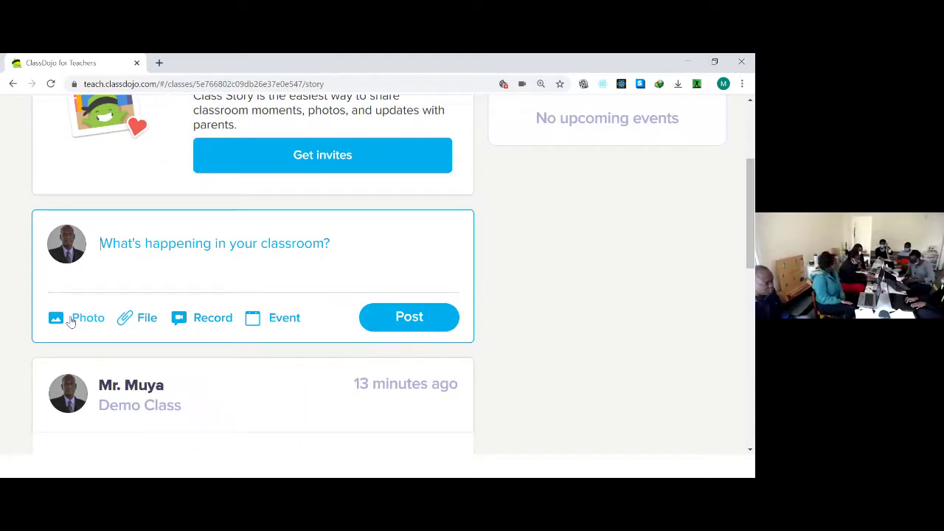
left_click(137, 317)
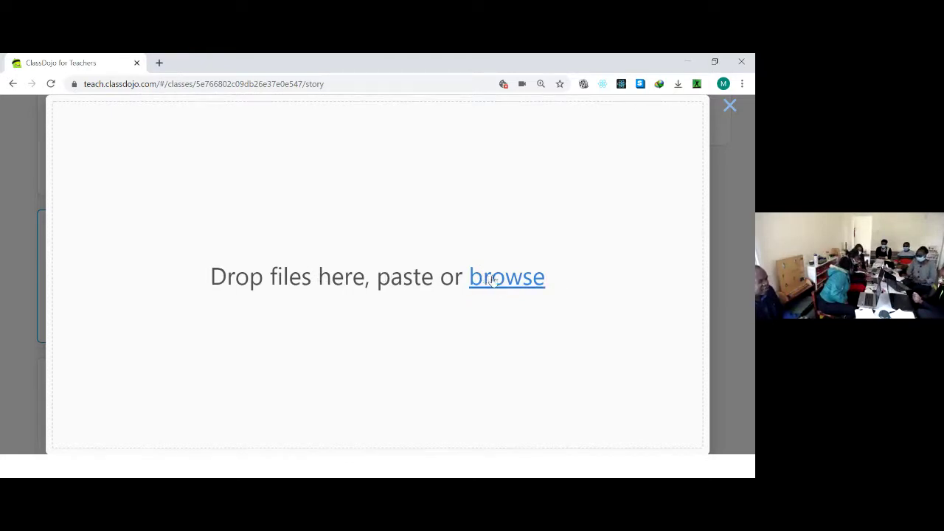
Browse the Desktop's baby folder for an attachment, then exit the upload dialogs back to the feed.
left_click(487, 276)
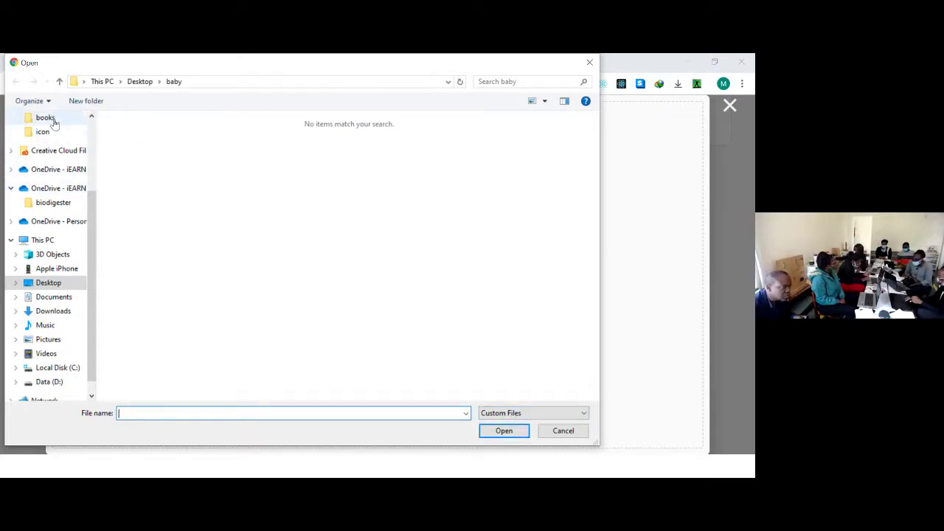
scroll(57, 133, "up", 1)
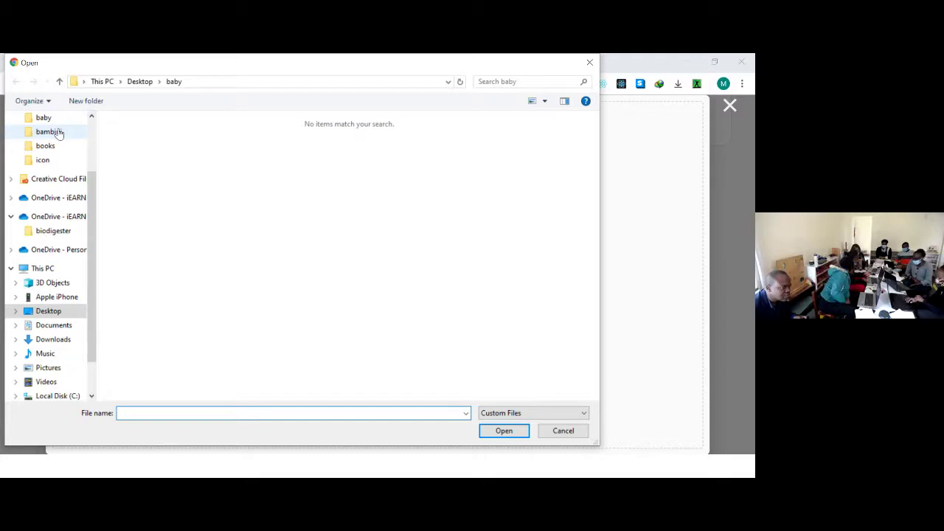
left_click(40, 119)
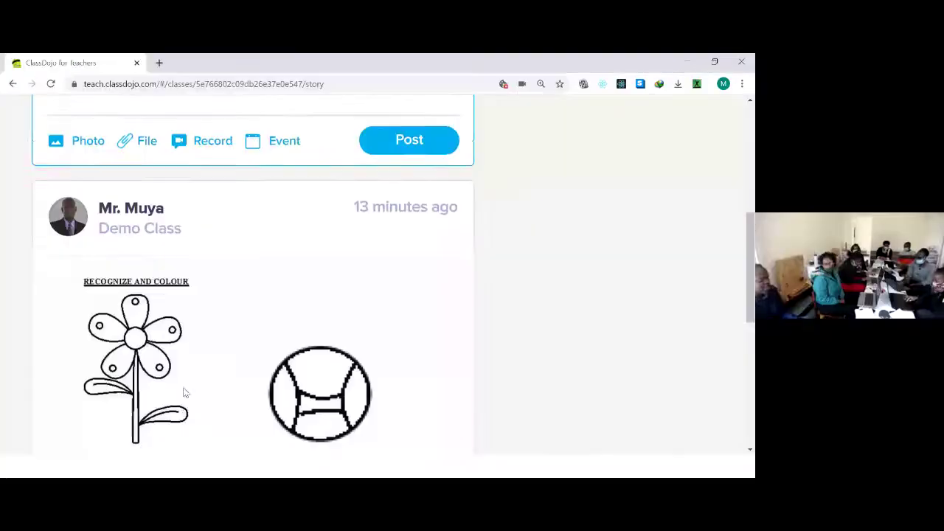
scroll(186, 391, "down", 1)
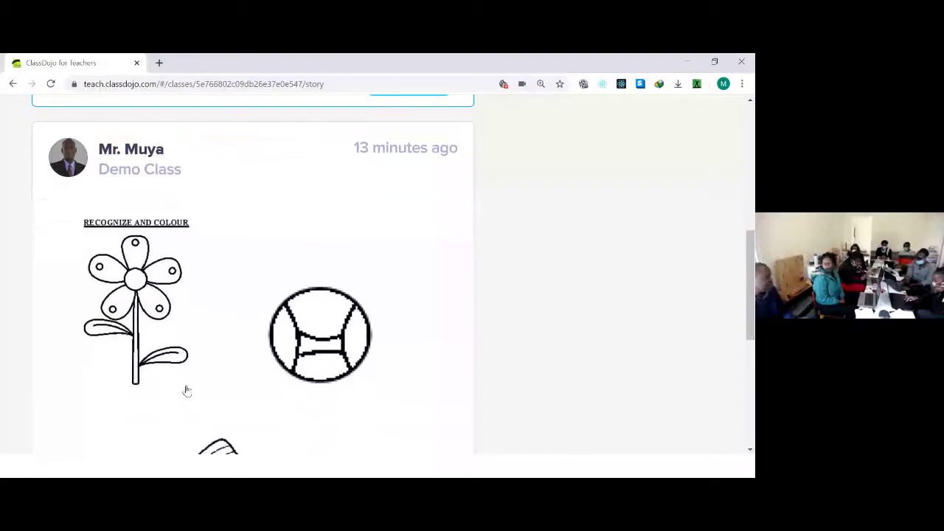